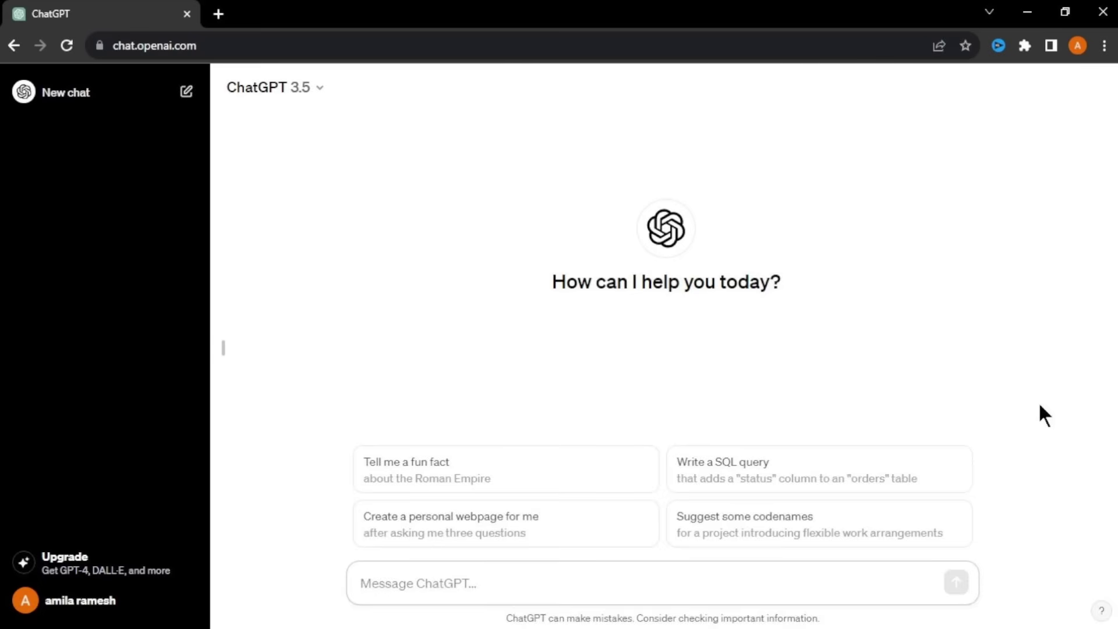
# Send ChatGPT the pasted prompt for a mobile-responsive to-do app with add, edit and delete
pyautogui.click(862, 562)
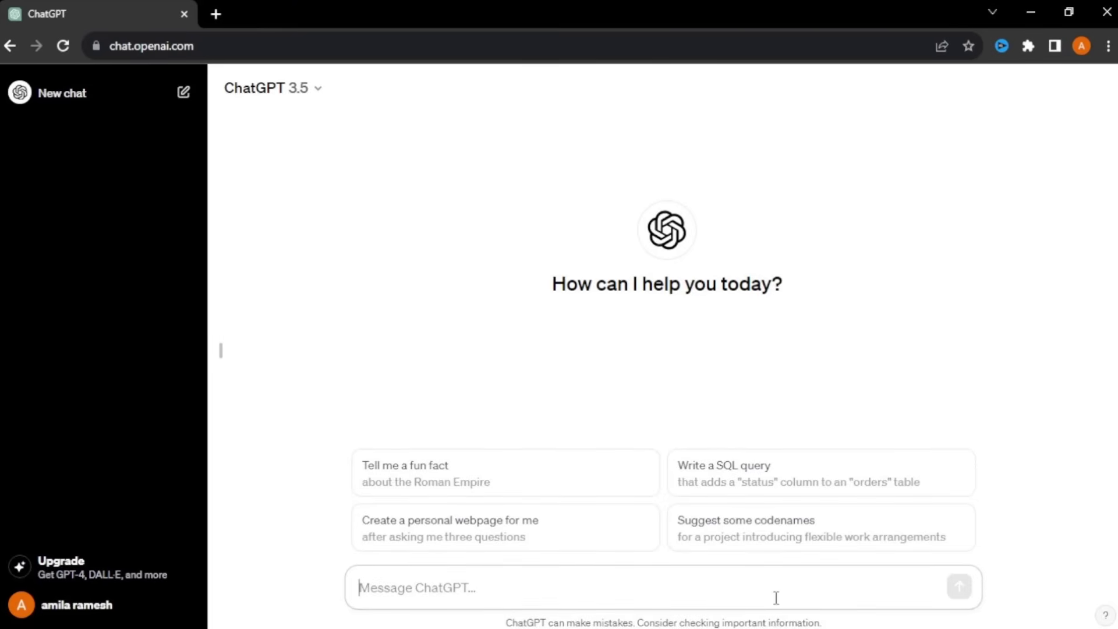
pyautogui.write('I want to build a to do list app that allows user to add ,edit and delete tasks. generate the mobile responsive HTML, CSS and Java Script codes. separate each code to copy')
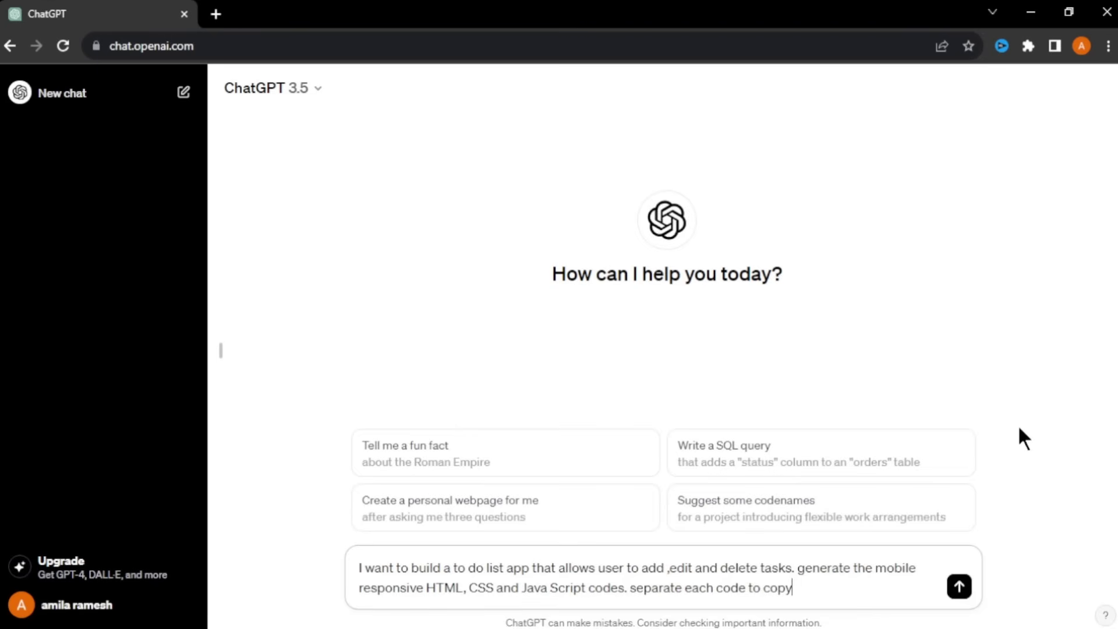
pyautogui.click(959, 586)
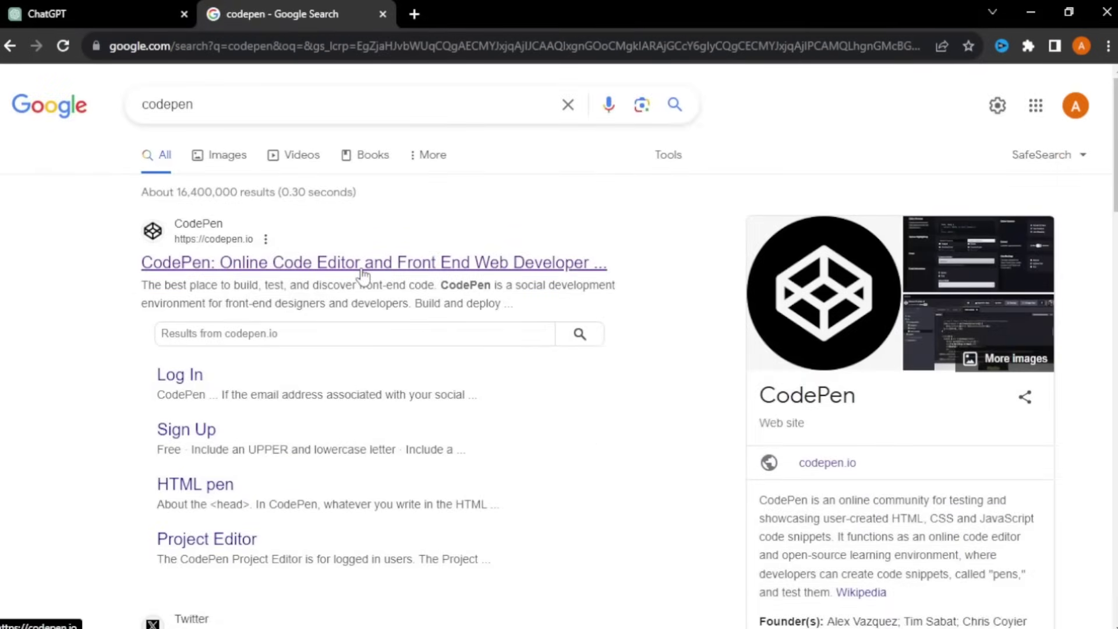
# Open codepen.io from the Google results and go to its Sign Up for Free page
pyautogui.click(361, 267)
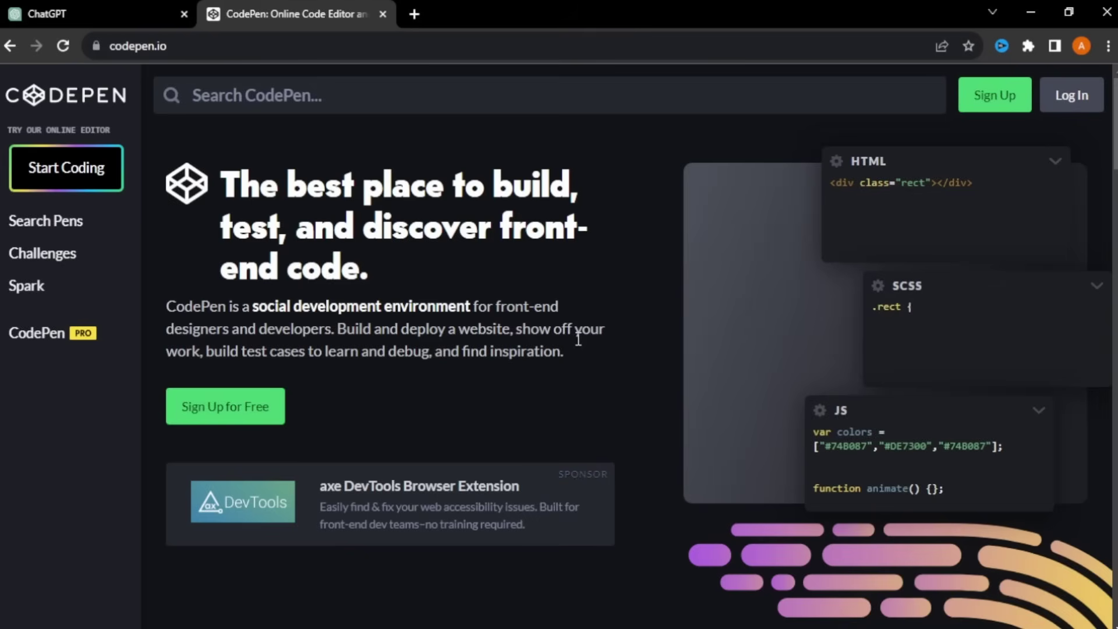
pyautogui.click(245, 407)
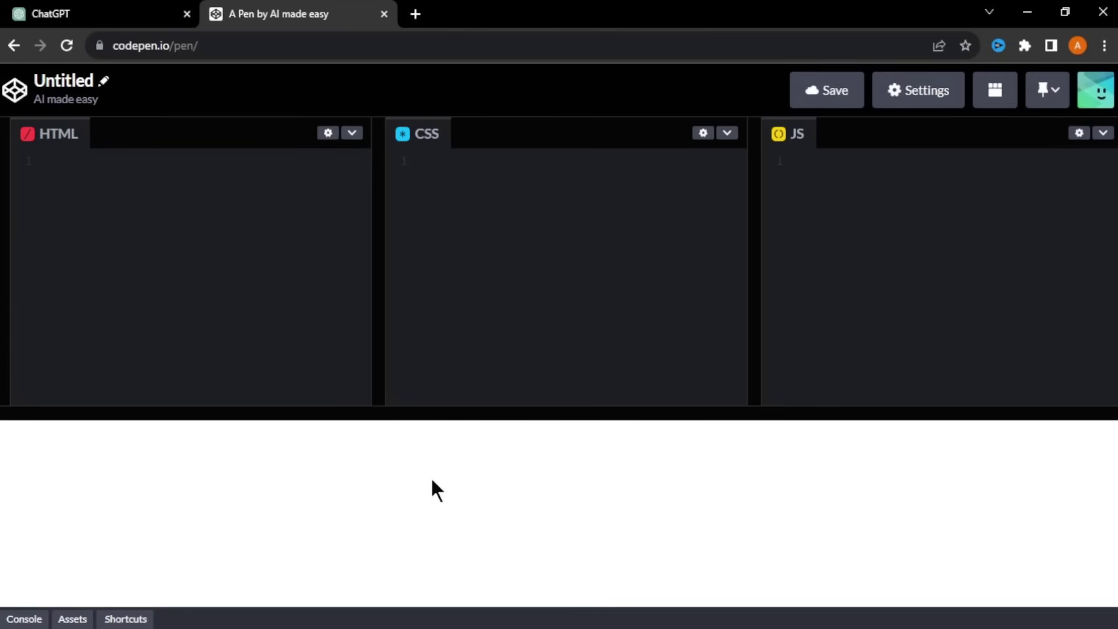
# Copy ChatGPT's HTML code into the pen's HTML editor
pyautogui.click(195, 357)
pyautogui.click(119, 9)
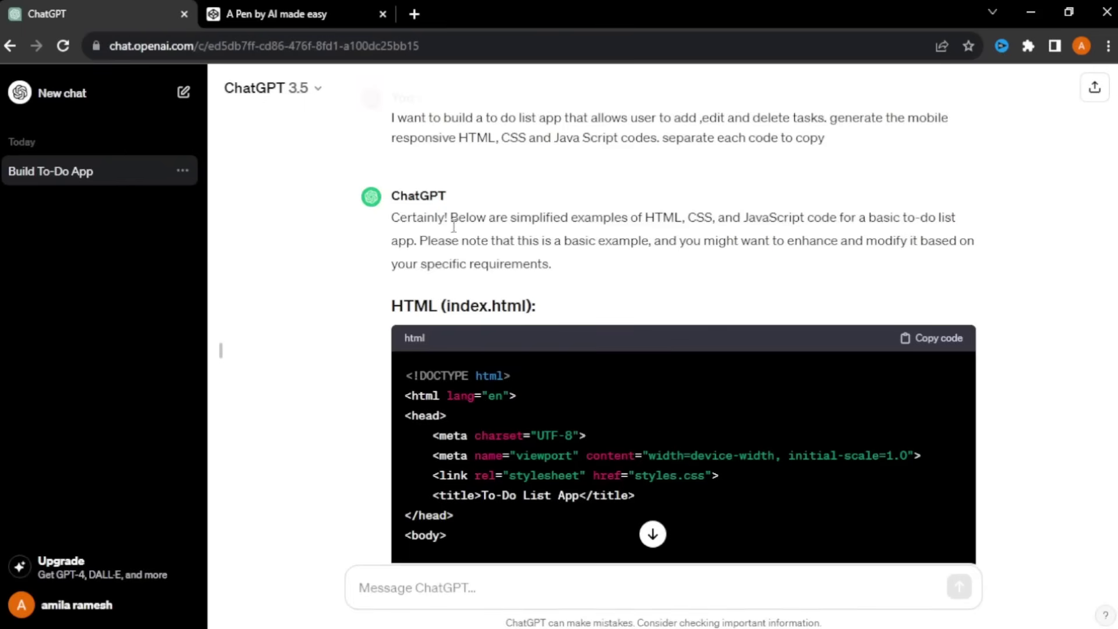
pyautogui.click(949, 345)
pyautogui.click(300, 12)
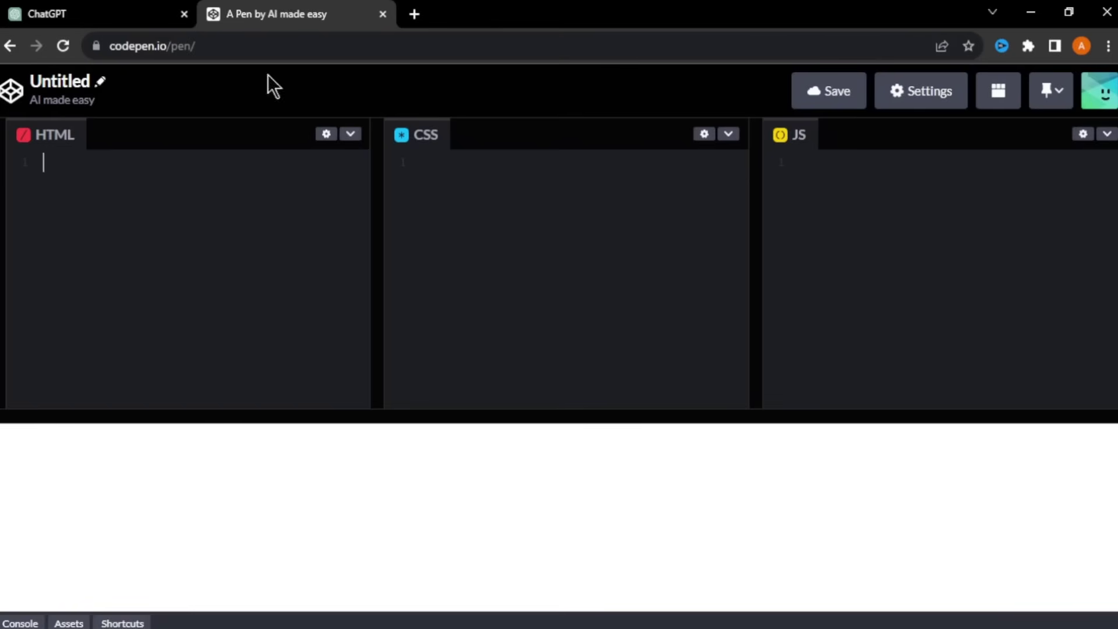
pyautogui.click(208, 174)
pyautogui.hotkey('ctrl', 'v')
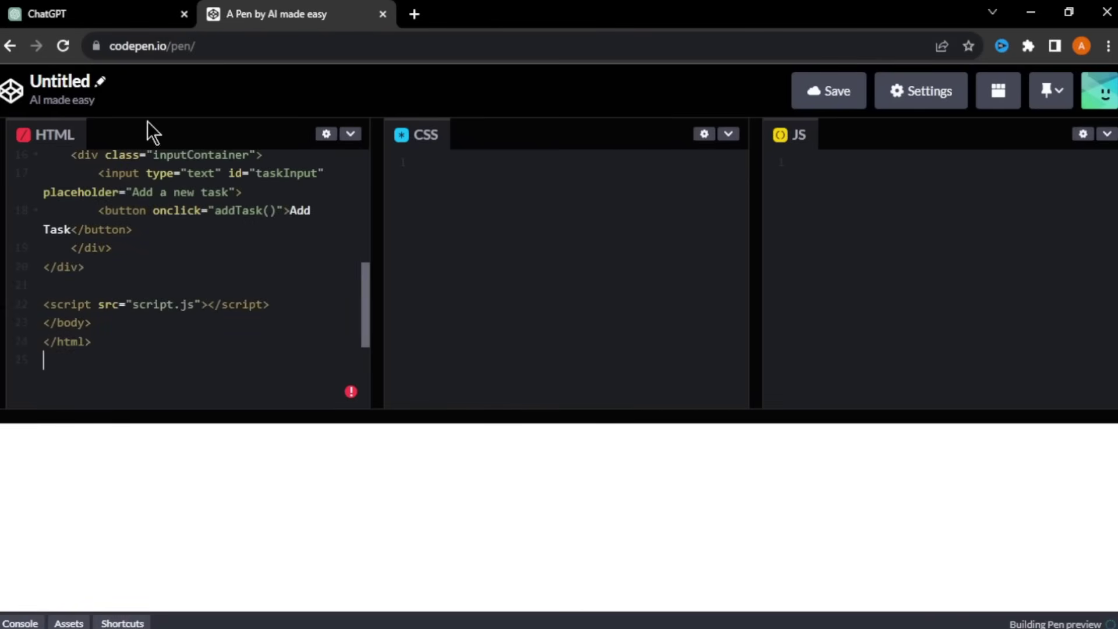
# Copy ChatGPT's CSS code into the pen's CSS editor
pyautogui.click(89, 13)
pyautogui.scroll(-10, 1026, 334)
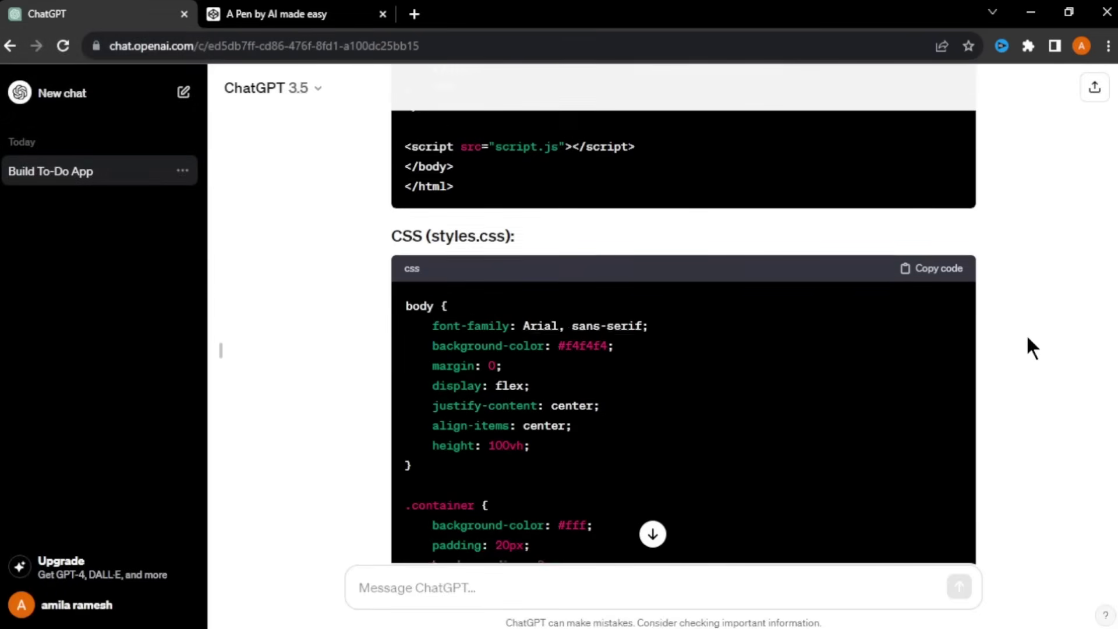
pyautogui.click(938, 252)
pyautogui.click(259, 13)
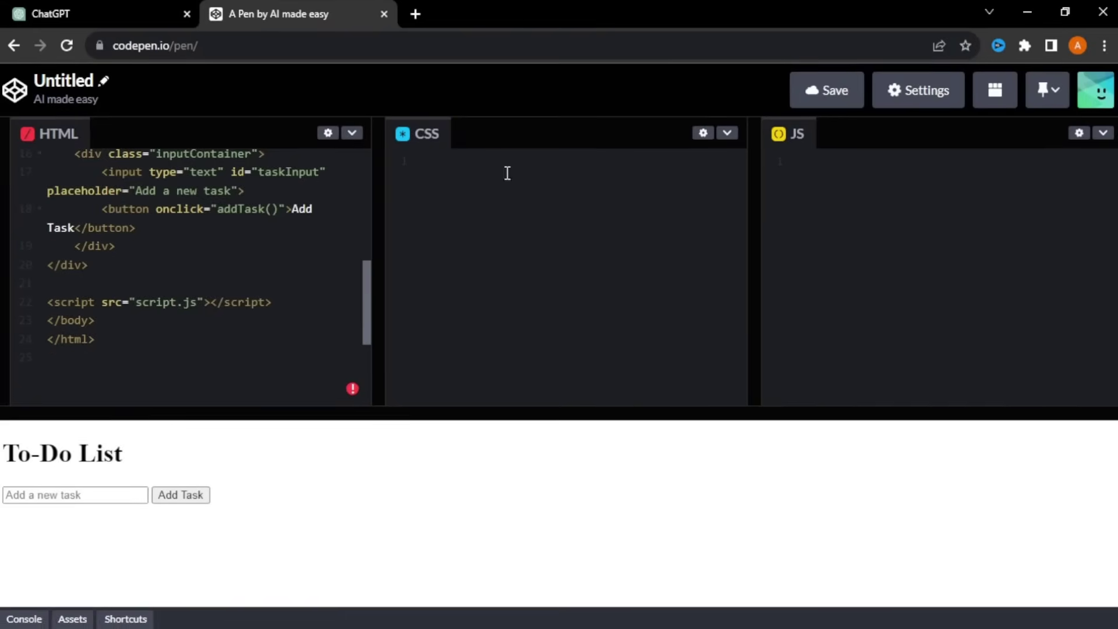
pyautogui.click(510, 178)
pyautogui.hotkey('ctrl', 'v')
# Copy ChatGPT's JavaScript code into the pen's JS editor
pyautogui.hotkey('ctrl', 'Tab')
pyautogui.scroll(-10, 1002, 320)
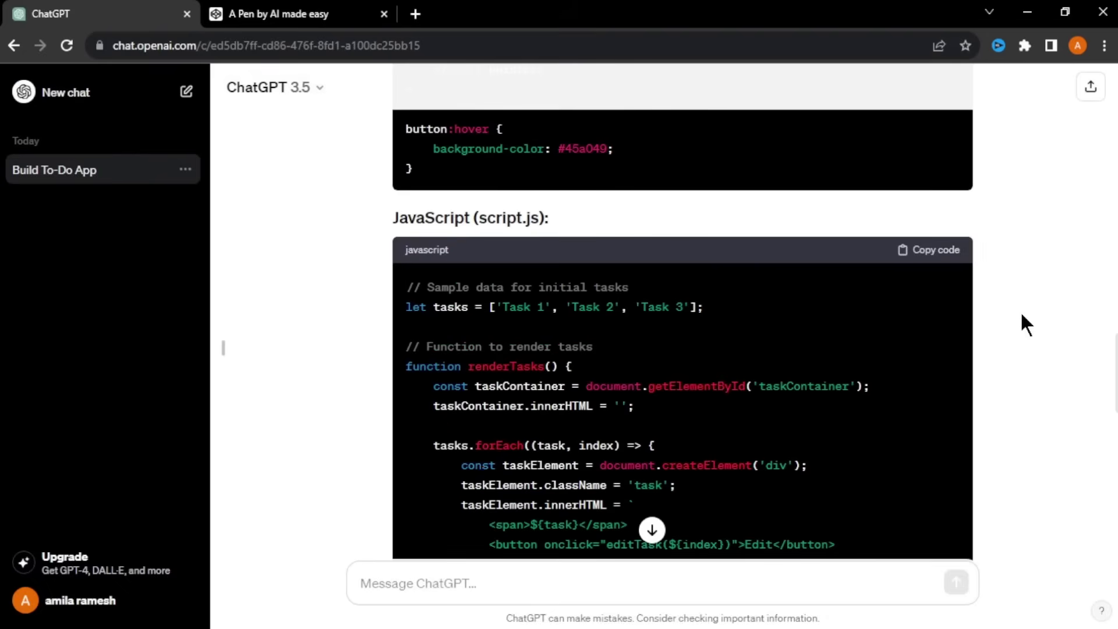
pyautogui.click(940, 251)
pyautogui.hotkey('ctrl', 'Tab')
pyautogui.click(814, 186)
pyautogui.hotkey('ctrl', 'v')
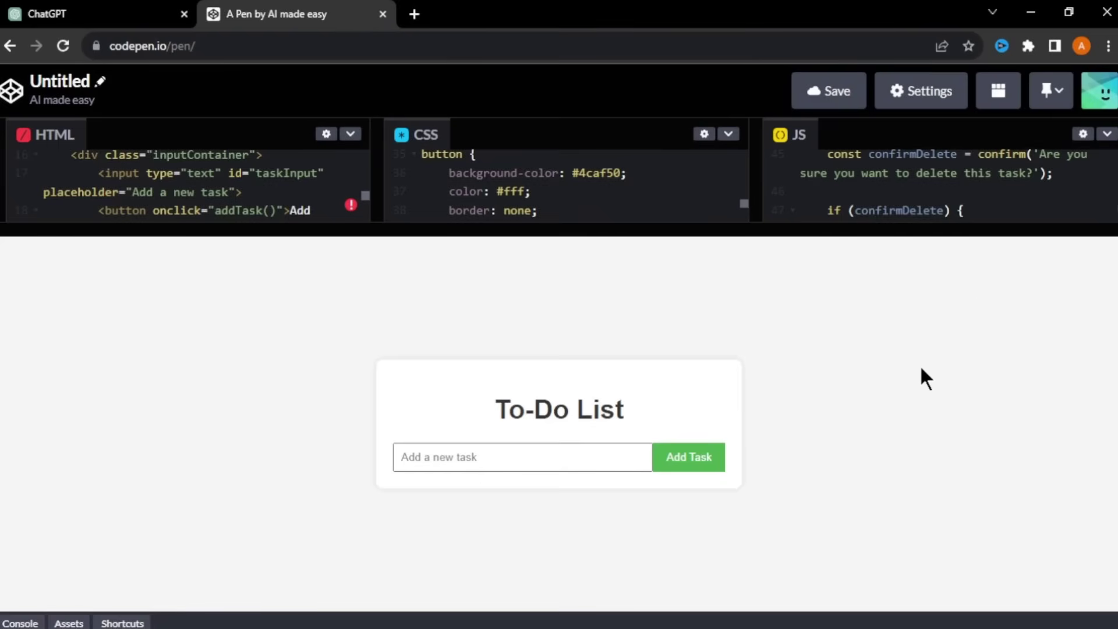
# Enter 'go to the gym' in the preview's new-task field and add it
pyautogui.click(550, 460)
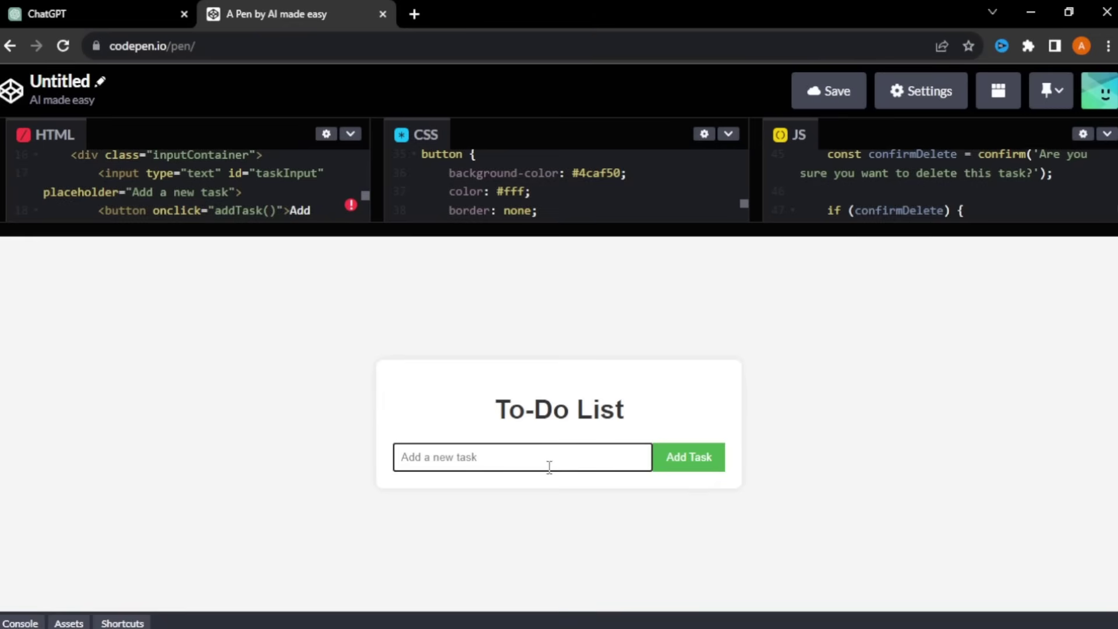
pyautogui.write('go to the gym')
pyautogui.click(699, 452)
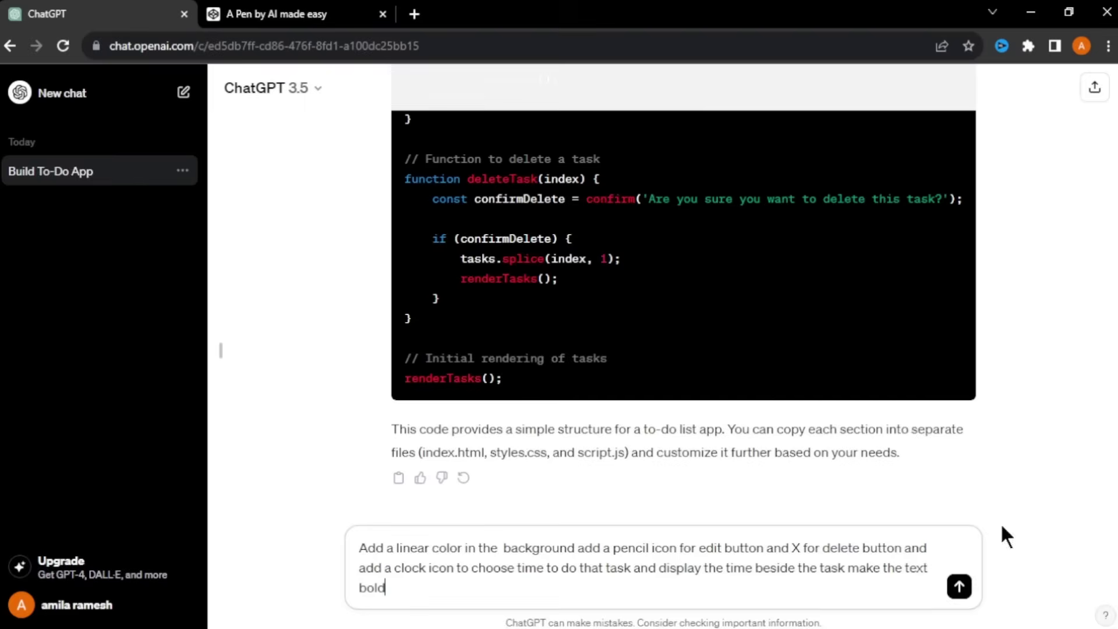
# Send the redesign prompt and replace the pen's HTML with ChatGPT's updated HTML
pyautogui.press('Return')
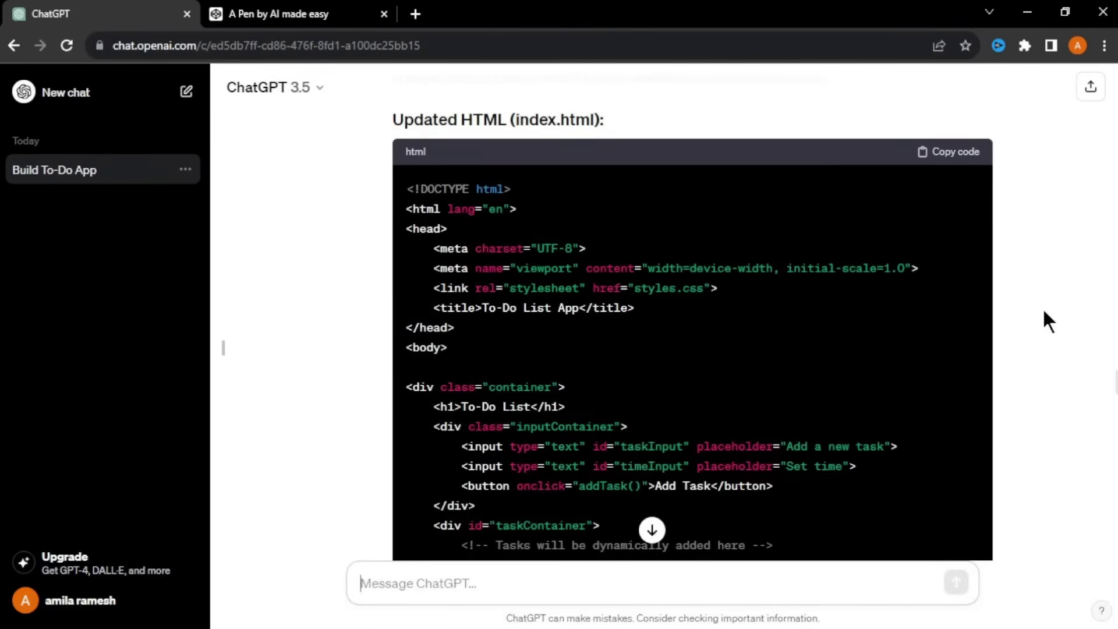
pyautogui.click(961, 152)
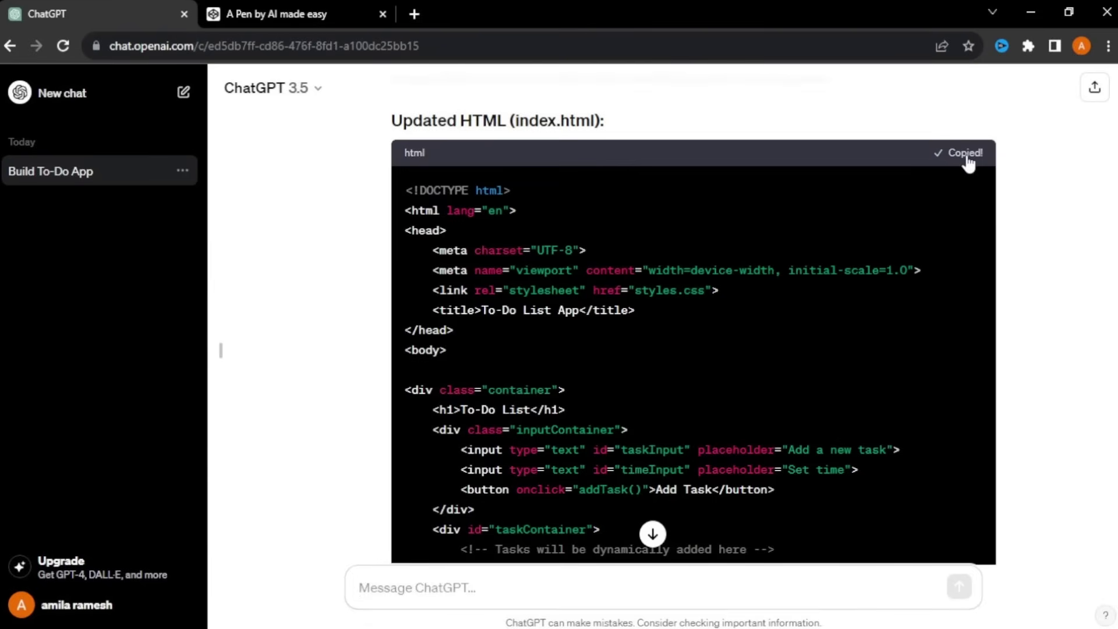
pyautogui.click(286, 11)
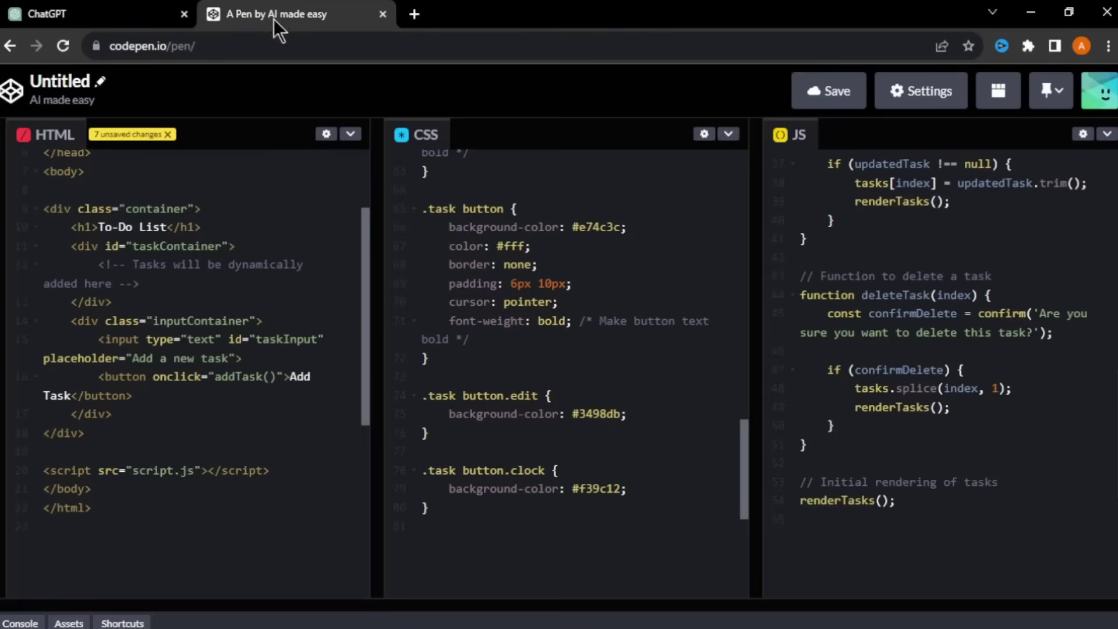
pyautogui.click(240, 352)
pyautogui.hotkey('ctrl', 'a')
pyautogui.press('BackSpace')
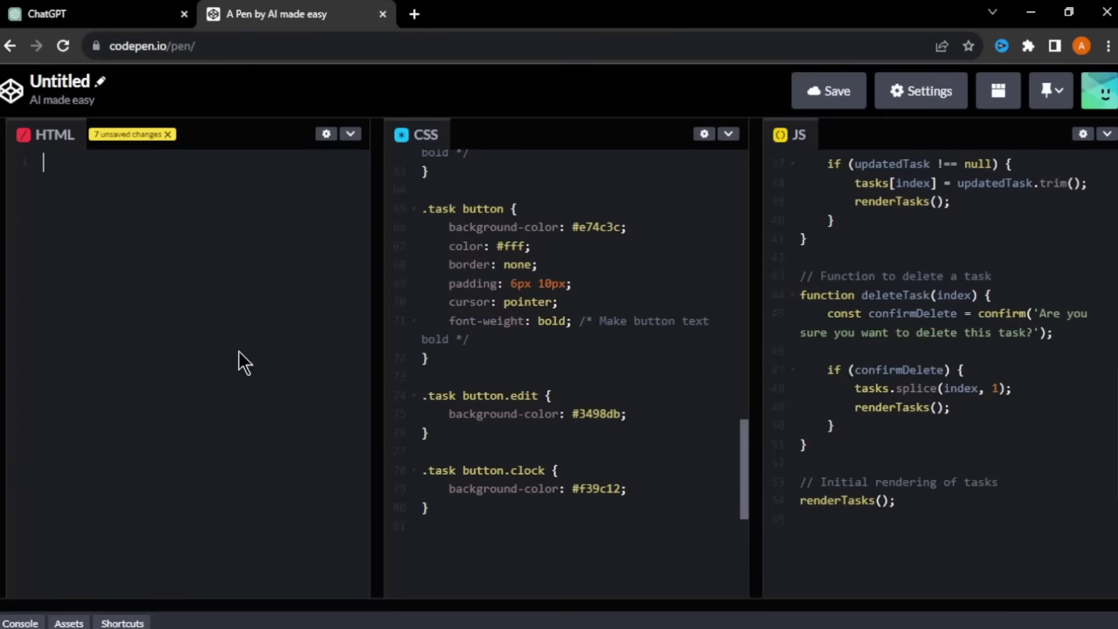
pyautogui.hotkey('ctrl', 'v')
# Copy the updated CSS and clear the pen's old CSS code
pyautogui.click(93, 14)
pyautogui.scroll(-7, 1067, 374)
pyautogui.click(959, 253)
pyautogui.click(287, 13)
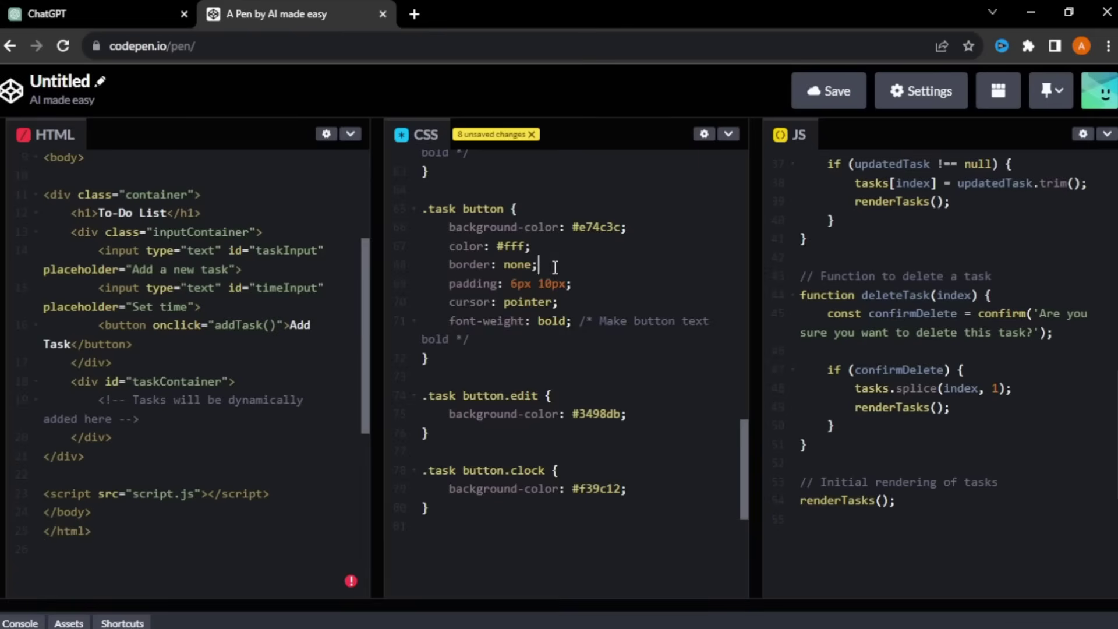
pyautogui.click(554, 275)
pyautogui.hotkey('ctrl', 'a')
pyautogui.press('BackSpace')
# Replace the pen's JavaScript with ChatGPT's updated JavaScript code
pyautogui.click(143, 12)
pyautogui.scroll(-10, 1088, 446)
pyautogui.scroll(-8, 1082, 431)
pyautogui.click(943, 287)
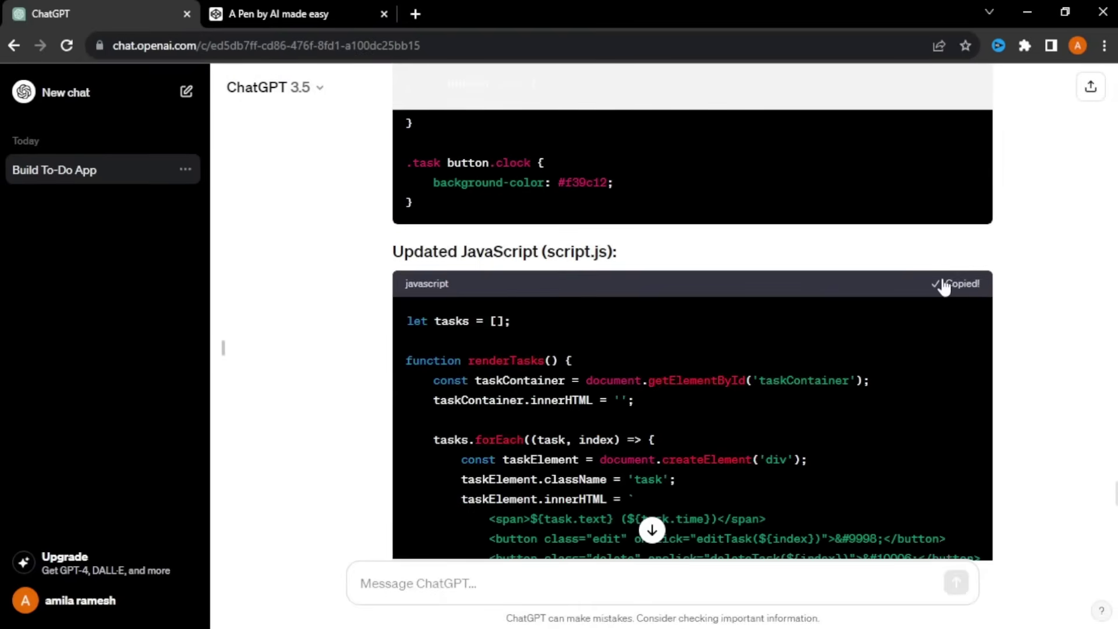
pyautogui.click(287, 13)
pyautogui.click(942, 285)
pyautogui.hotkey('ctrl', 'a')
pyautogui.press('BackSpace')
pyautogui.hotkey('ctrl', 'v')
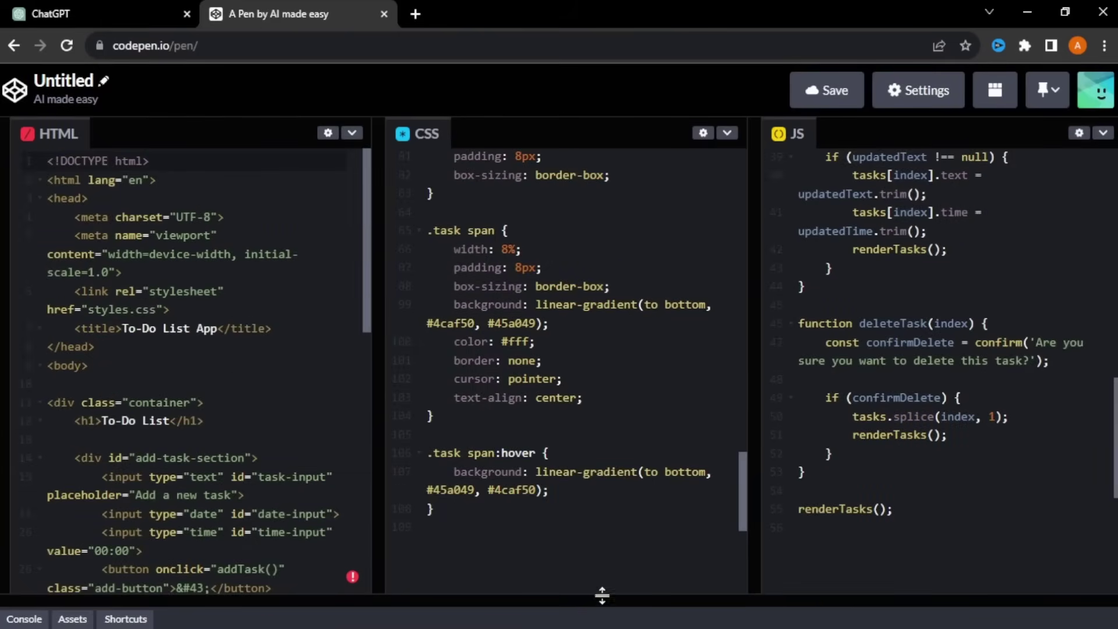
# Enlarge the preview, save the pen, and add 'go to the gym' for 11/27/2023, 03:00 PM
pyautogui.moveTo(576, 600); pyautogui.dragTo(607, 146)
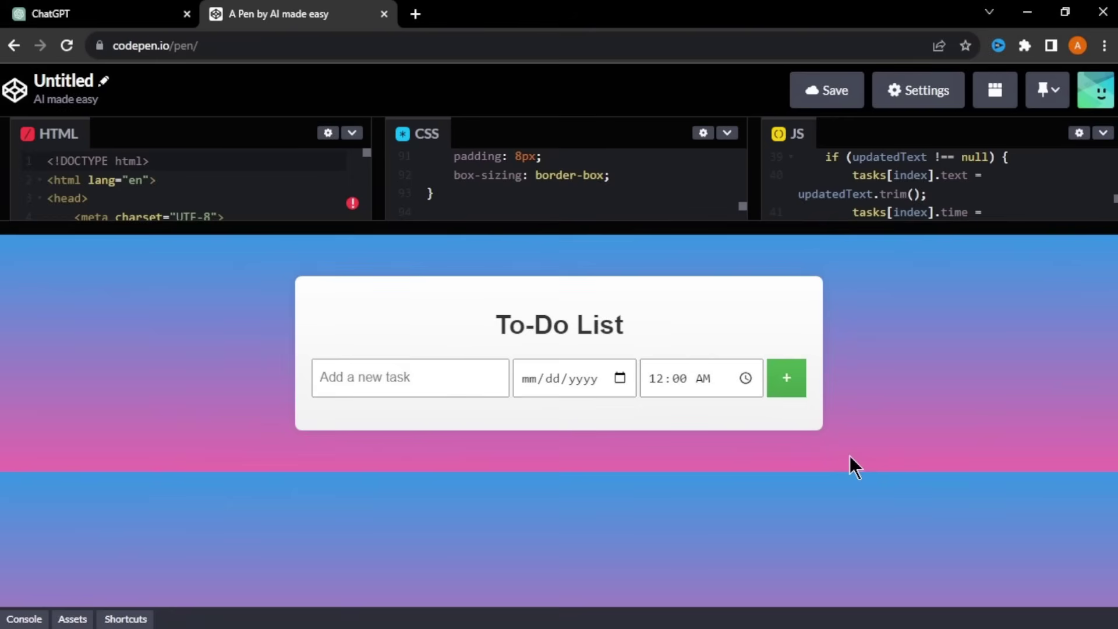
pyautogui.hotkey('ctrl', 's')
pyautogui.click(407, 377)
pyautogui.write('go to the gym')
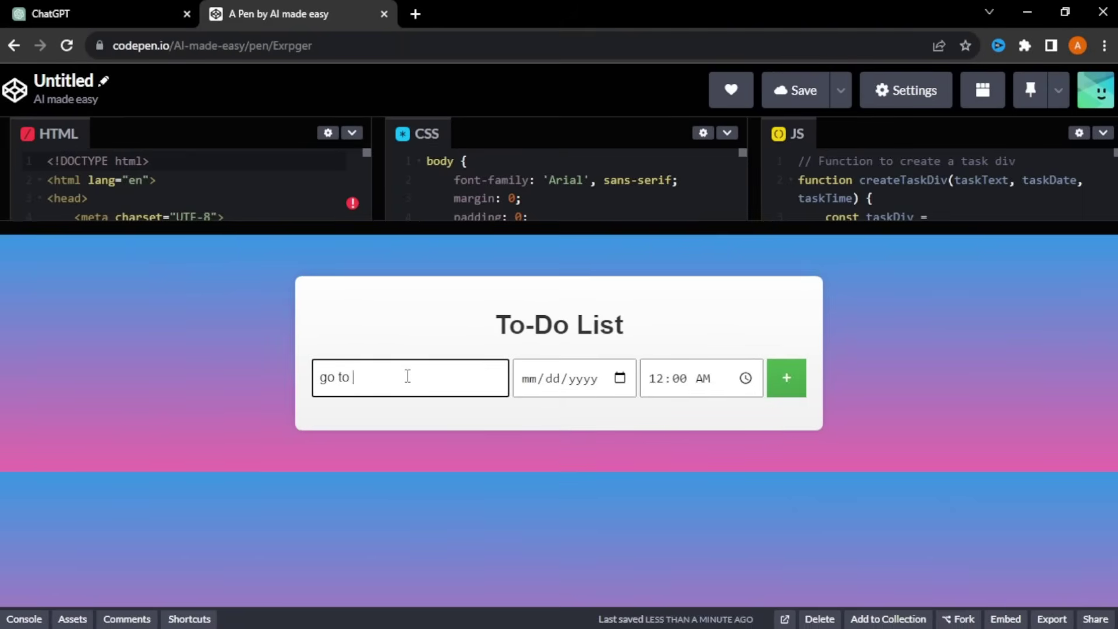
pyautogui.click(620, 379)
pyautogui.click(556, 563)
pyautogui.click(745, 378)
pyautogui.click(662, 502)
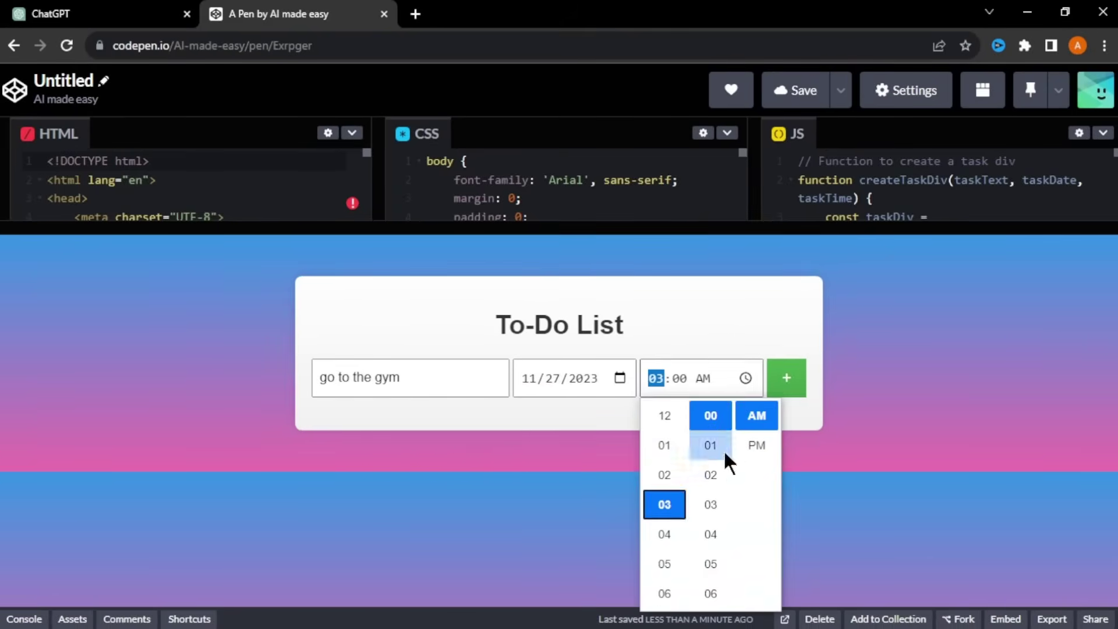
pyautogui.click(756, 445)
pyautogui.click(788, 380)
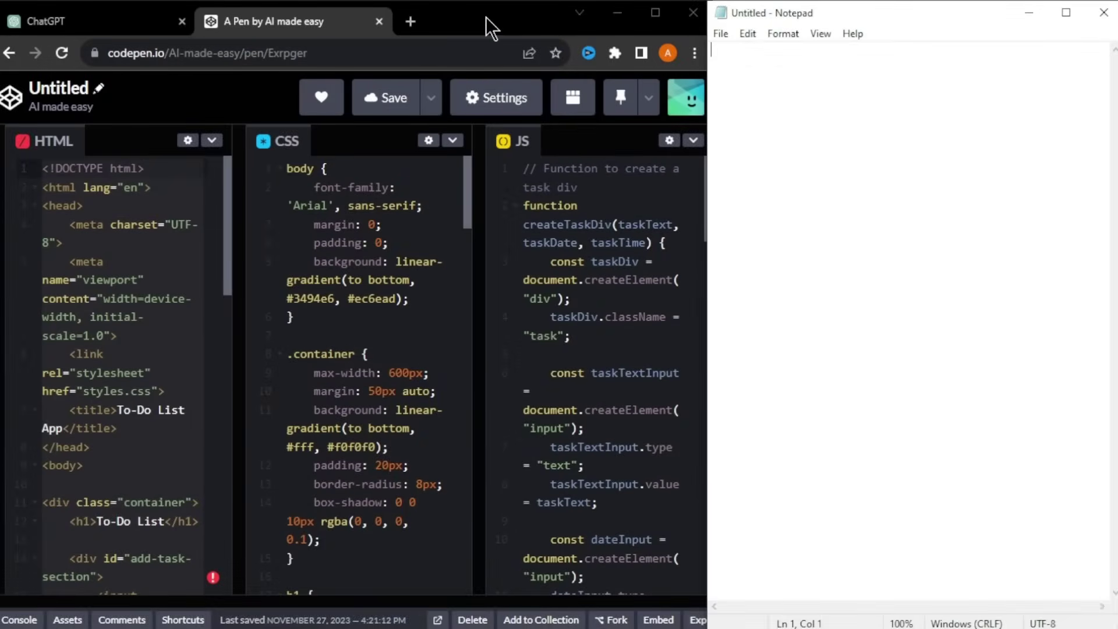
# Copy all of the pen's HTML into the empty Notepad document
pyautogui.click(83, 272)
pyautogui.hotkey('ctrl', 'a')
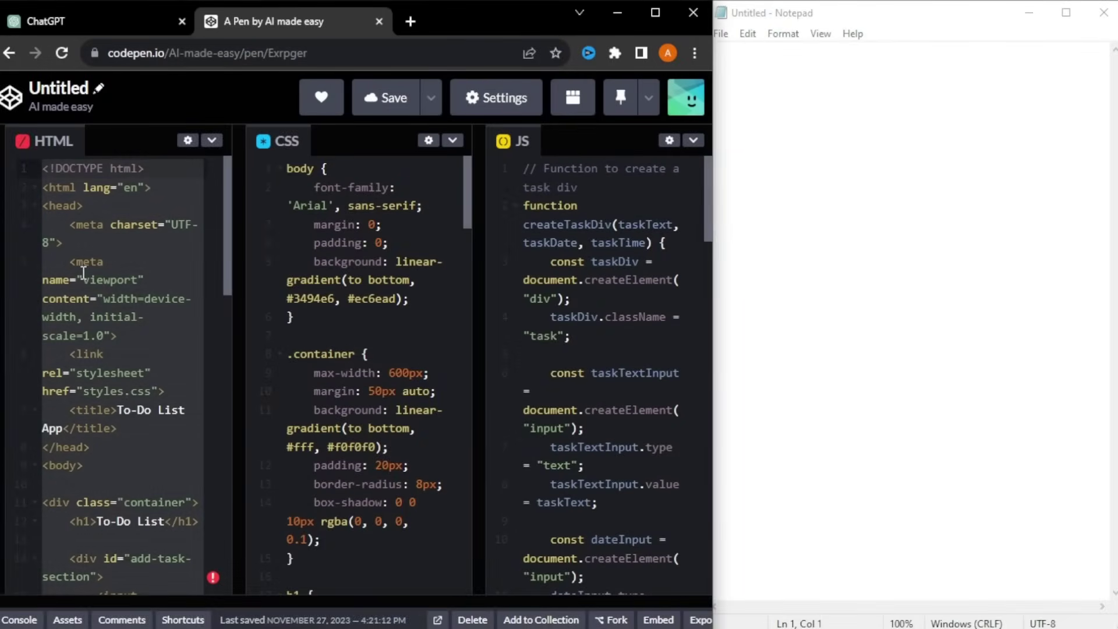
pyautogui.hotkey('ctrl', 'c')
pyautogui.click(769, 78)
pyautogui.hotkey('ctrl', 'v')
# Save it as index.html in a new 'To do list APP' folder in Downloads
pyautogui.click(721, 33)
pyautogui.click(747, 126)
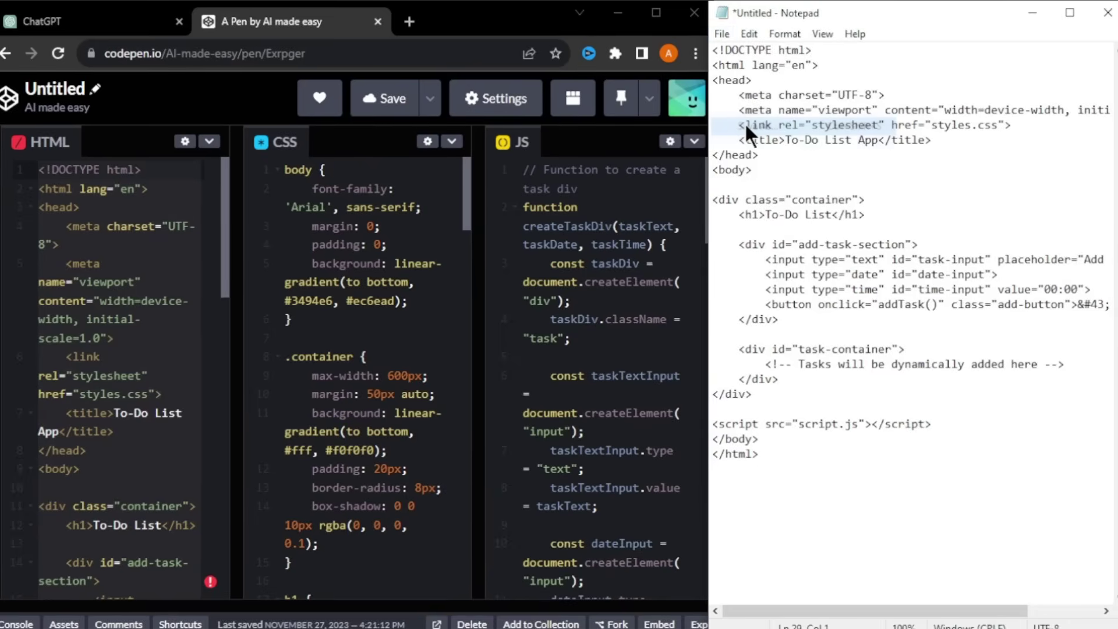
pyautogui.click(632, 224)
pyautogui.rightClick(750, 201)
pyautogui.moveTo(788, 379)
pyautogui.click(707, 380)
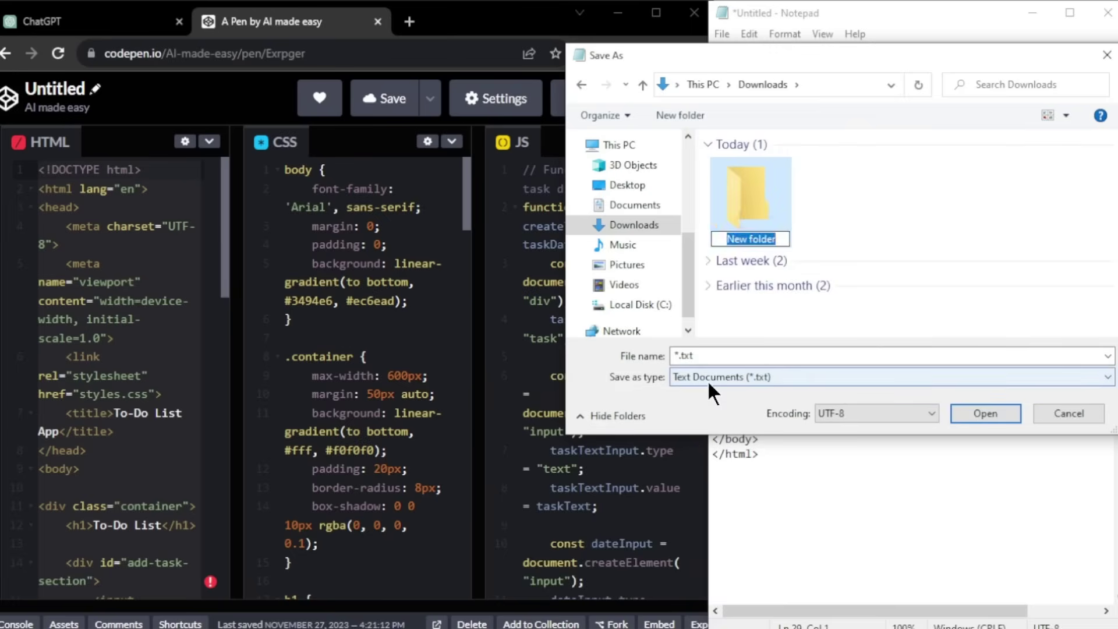
pyautogui.write('To do list APP')
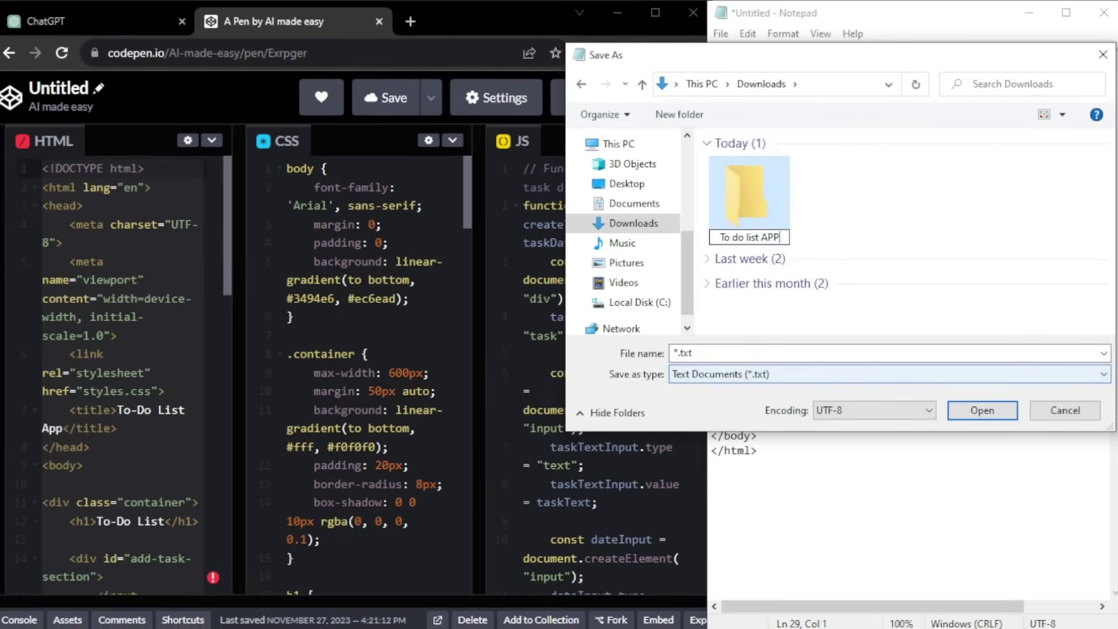
pyautogui.press('Return')
pyautogui.press('Return')
pyautogui.write('ind')
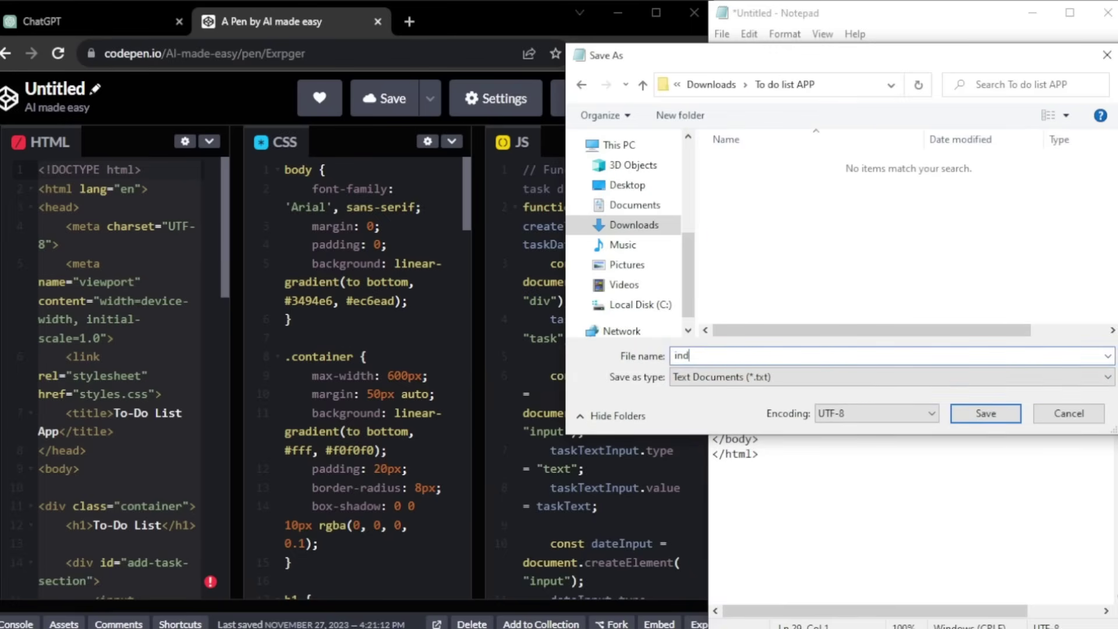
pyautogui.write('ex.html')
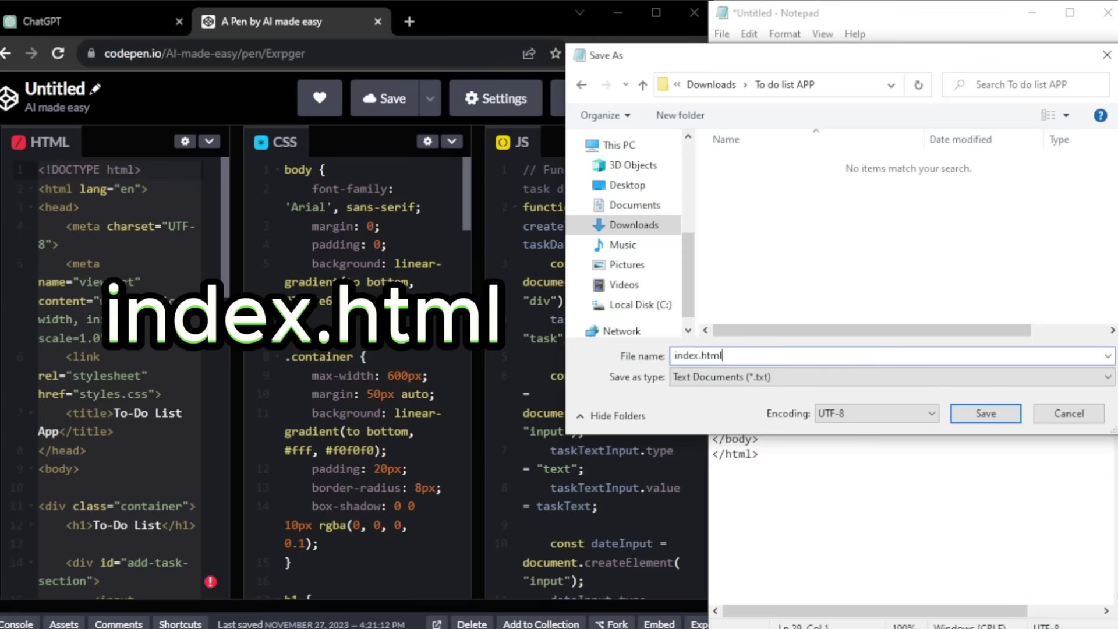
pyautogui.click(997, 408)
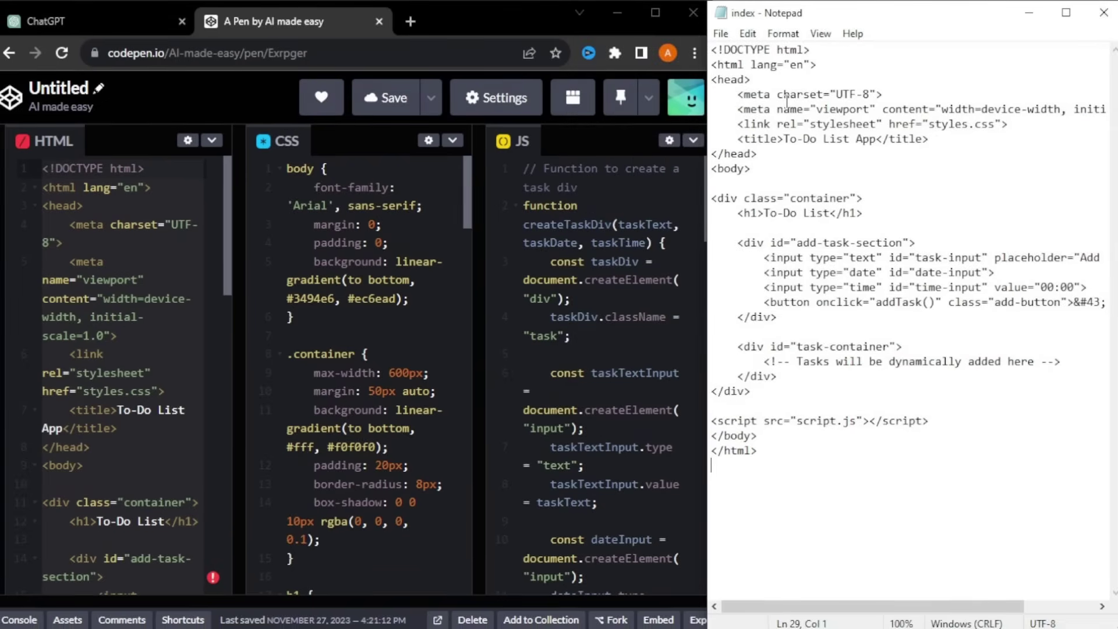
# Paste the pen's CSS code into a new Notepad document
pyautogui.click(722, 33)
pyautogui.click(746, 53)
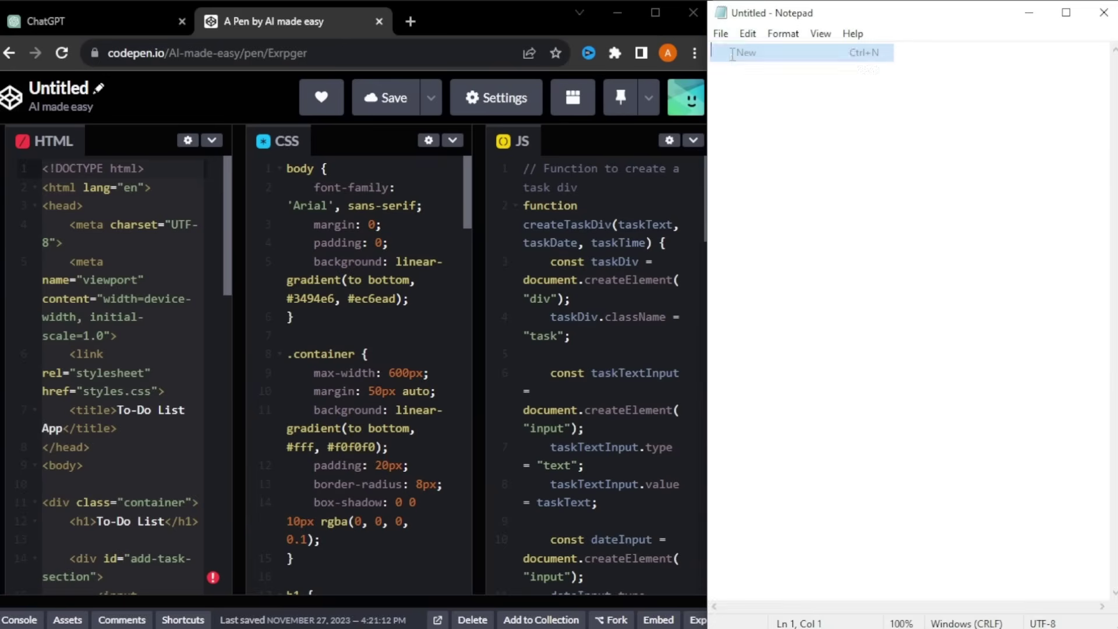
pyautogui.click(348, 186)
pyautogui.hotkey('ctrl', 'a')
pyautogui.hotkey('ctrl', 'c')
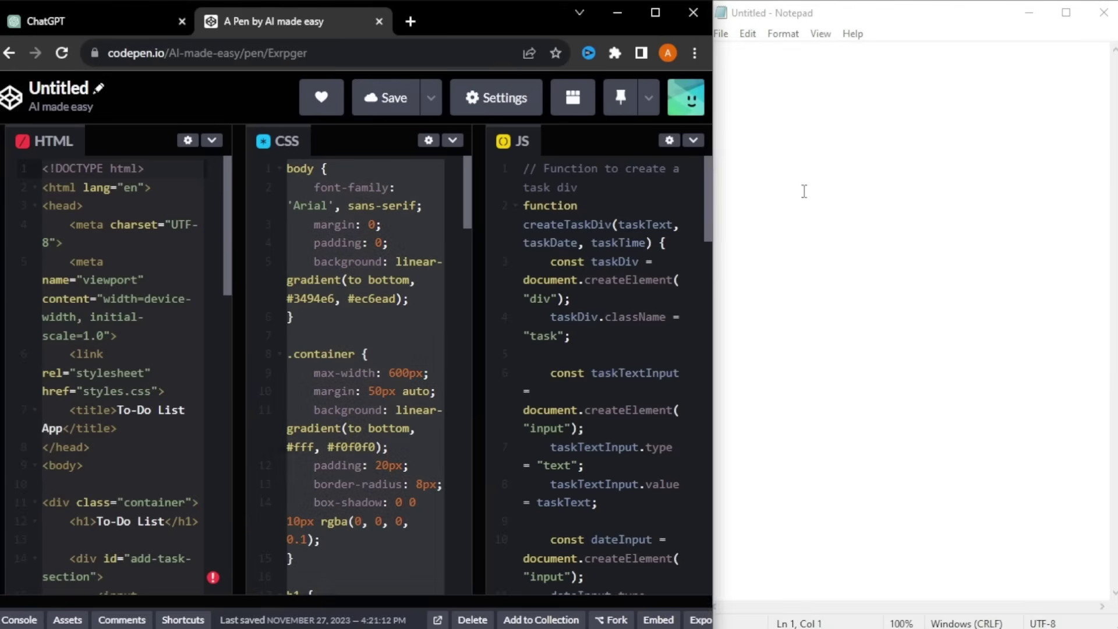
pyautogui.click(803, 190)
pyautogui.hotkey('ctrl', 'v')
# Save the CSS document as style.css
pyautogui.click(722, 33)
pyautogui.click(758, 119)
pyautogui.write('sty')
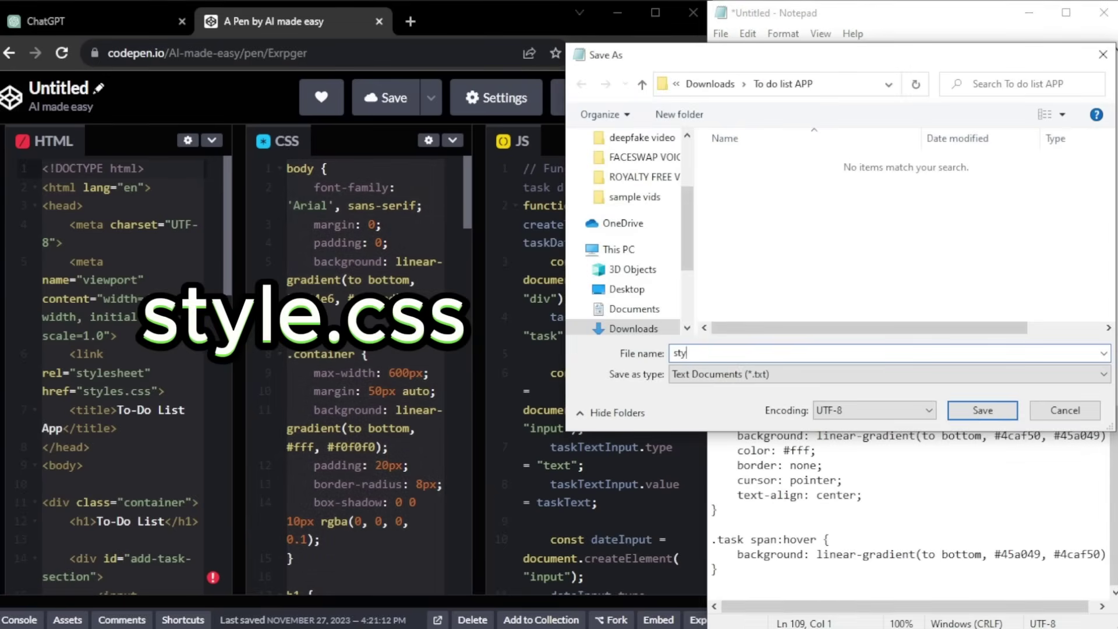
pyautogui.write('le.css')
pyautogui.click(982, 409)
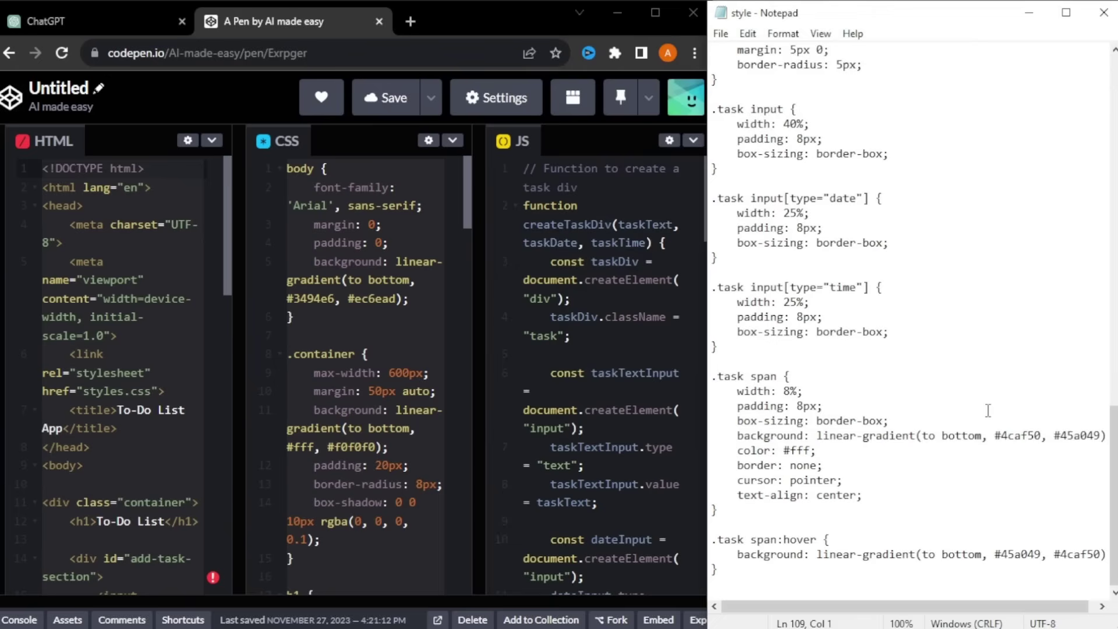
# Paste the pen's JavaScript code into another new Notepad document
pyautogui.click(722, 33)
pyautogui.click(742, 56)
pyautogui.click(603, 262)
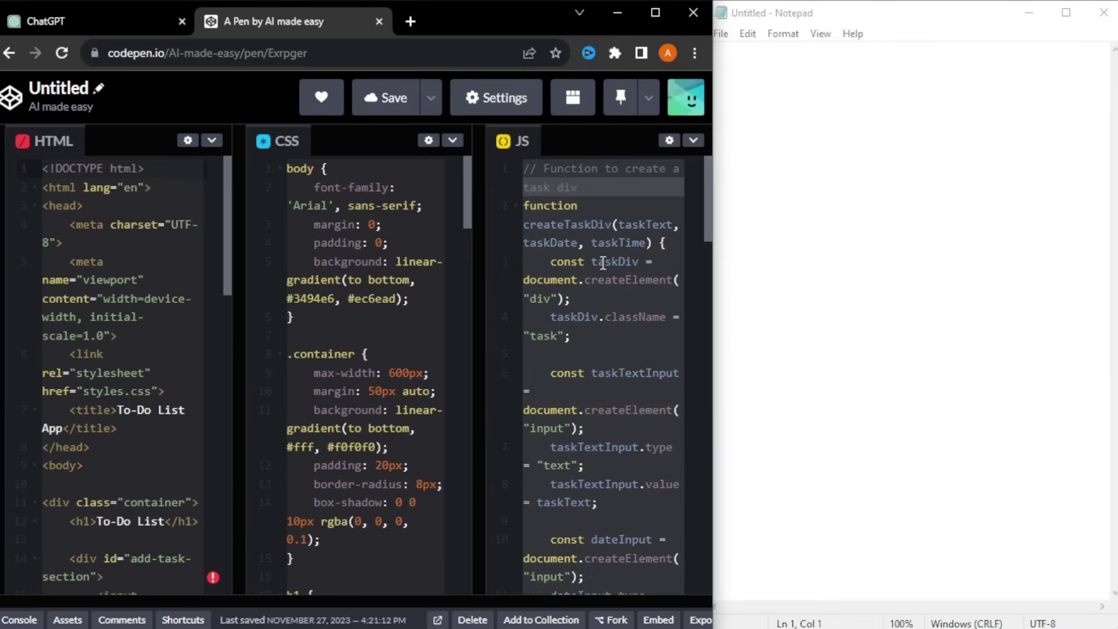
pyautogui.hotkey('ctrl', 'a')
pyautogui.hotkey('ctrl', 'c')
pyautogui.click(776, 187)
pyautogui.hotkey('ctrl', 'v')
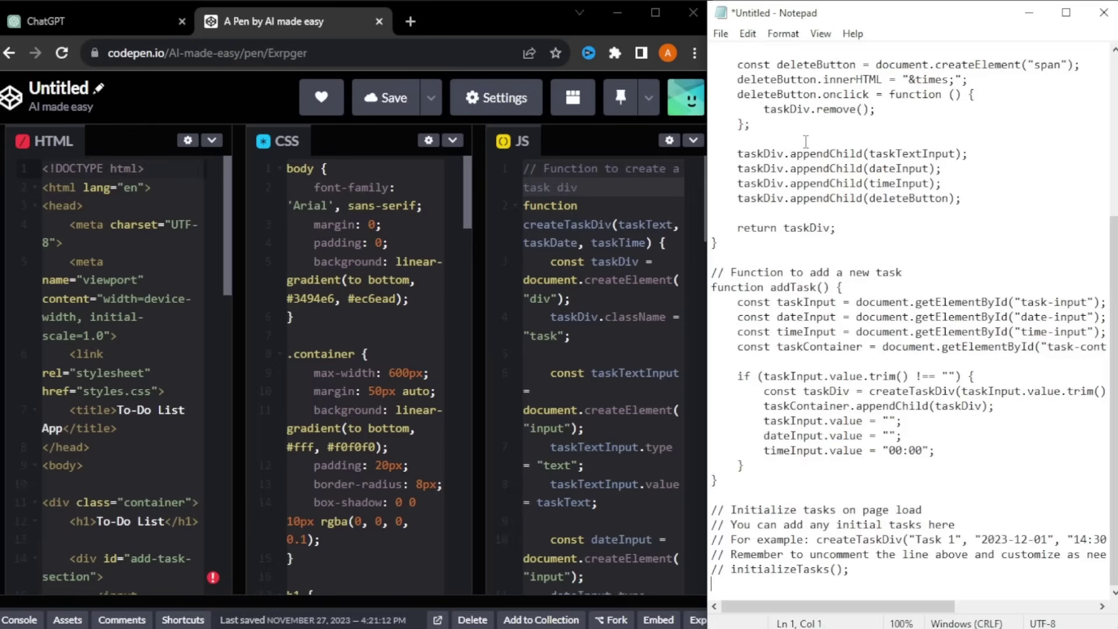
# Save the JavaScript document as script.js
pyautogui.click(722, 33)
pyautogui.click(735, 126)
pyautogui.write('script.js')
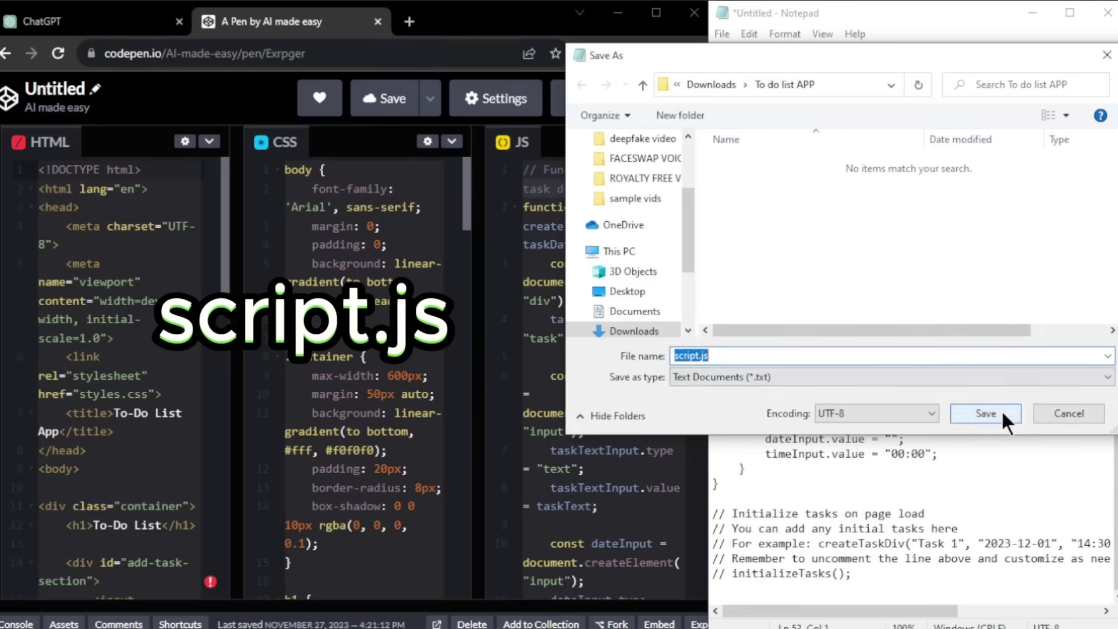
pyautogui.click(1001, 410)
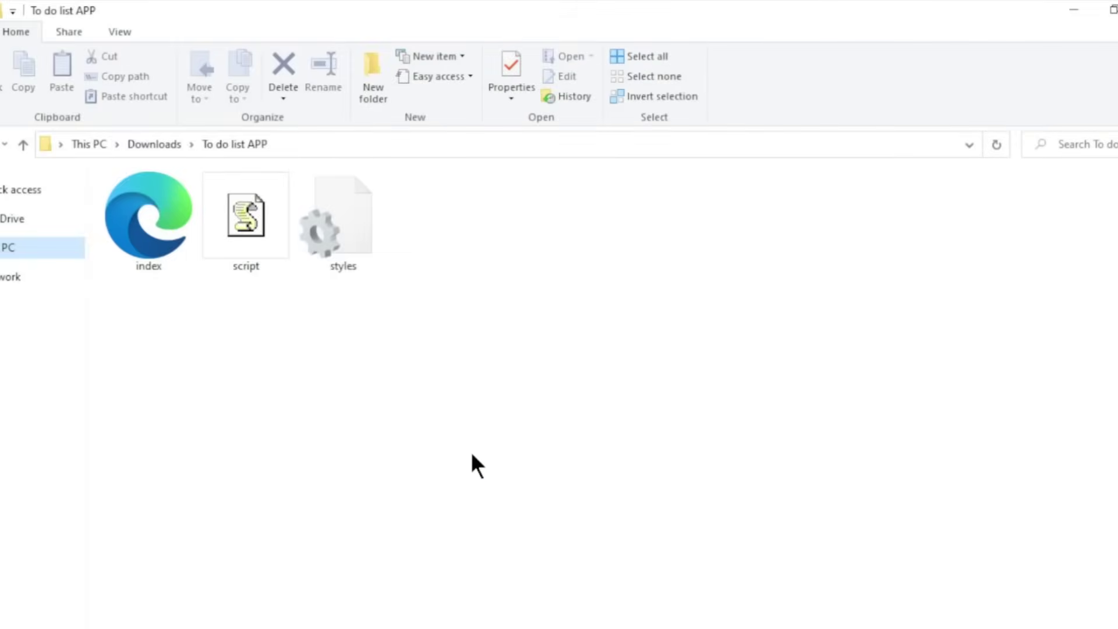
# Open index.html in Edge and add 'go to the gym' for today at 04:00 PM
pyautogui.doubleClick(134, 228)
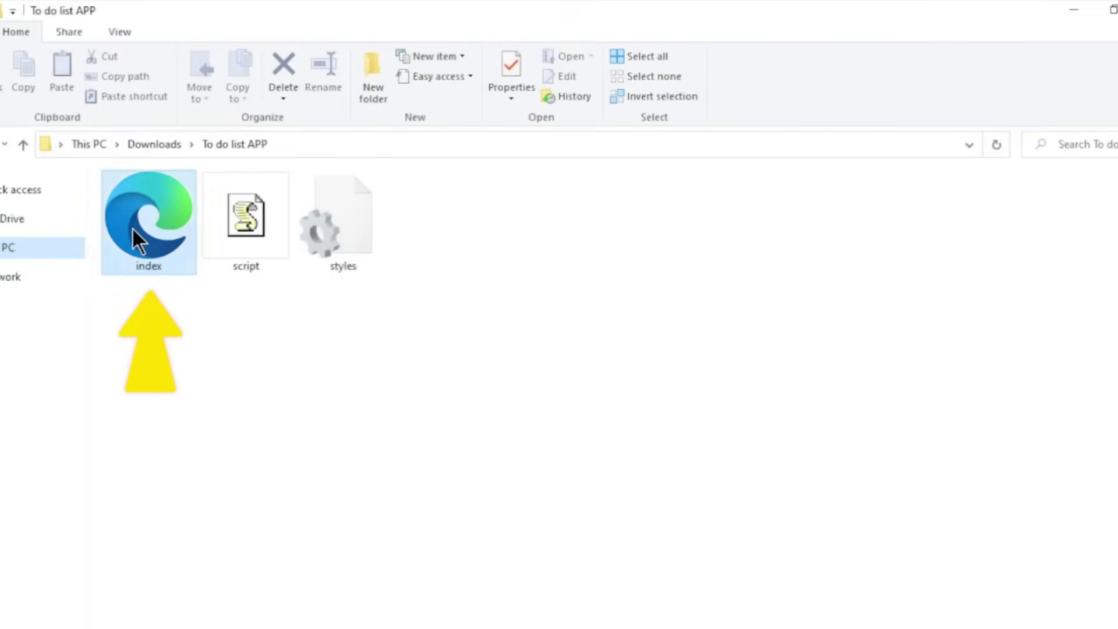
pyautogui.click(394, 221)
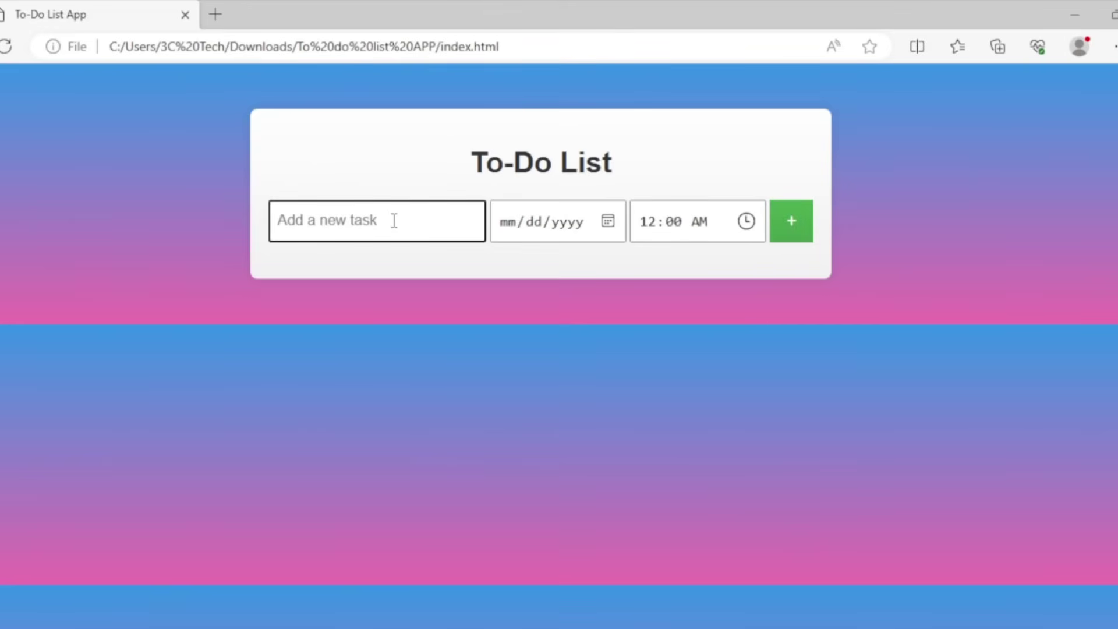
pyautogui.write('go to the gym')
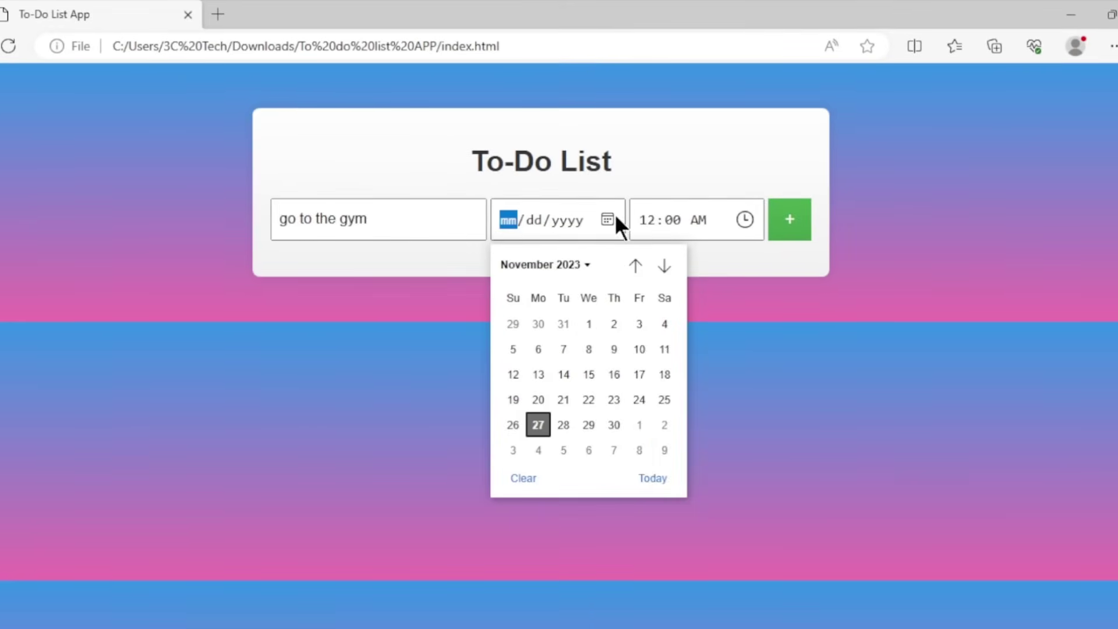
pyautogui.click(657, 477)
pyautogui.click(744, 218)
pyautogui.click(664, 392)
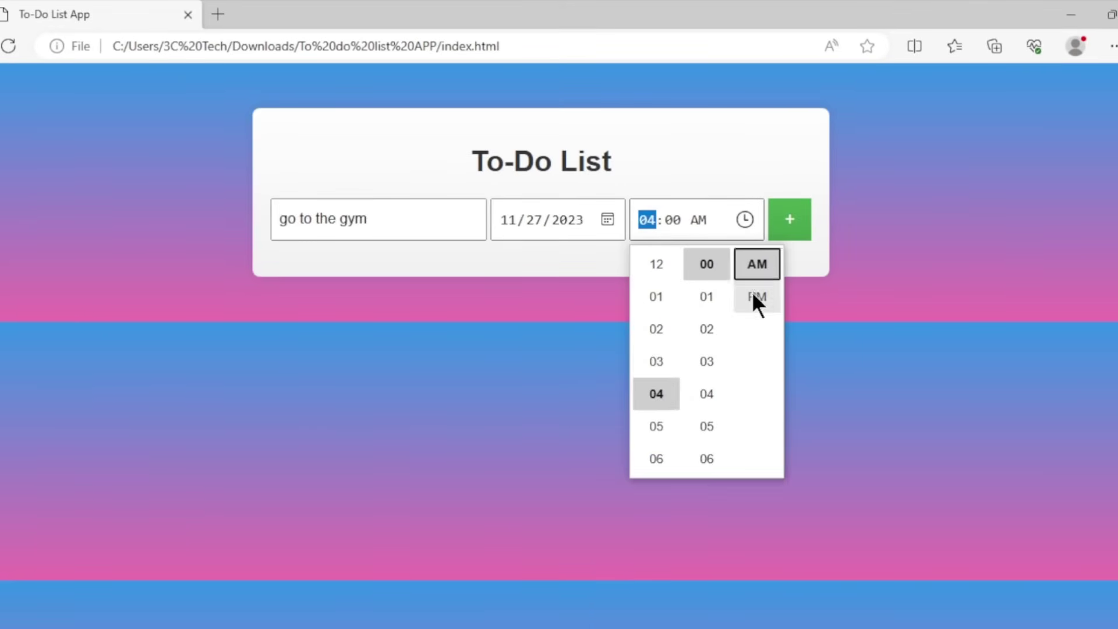
pyautogui.click(755, 297)
pyautogui.click(794, 228)
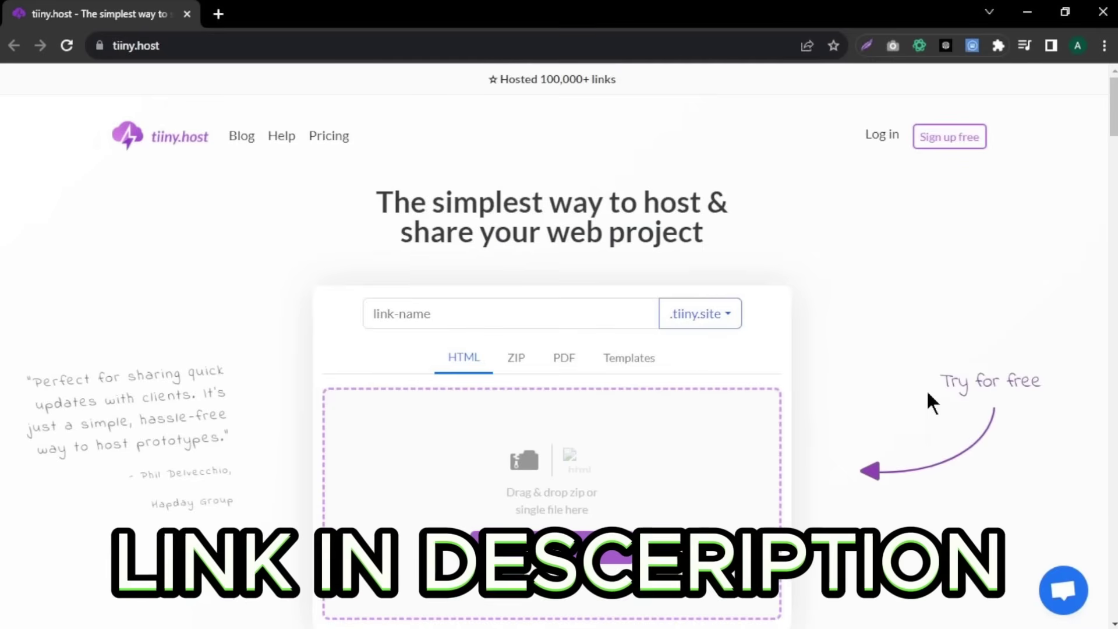
# Enter link name todolistapp, zip the To do list APP folder, and drop the zip into the upload box
pyautogui.click(570, 309)
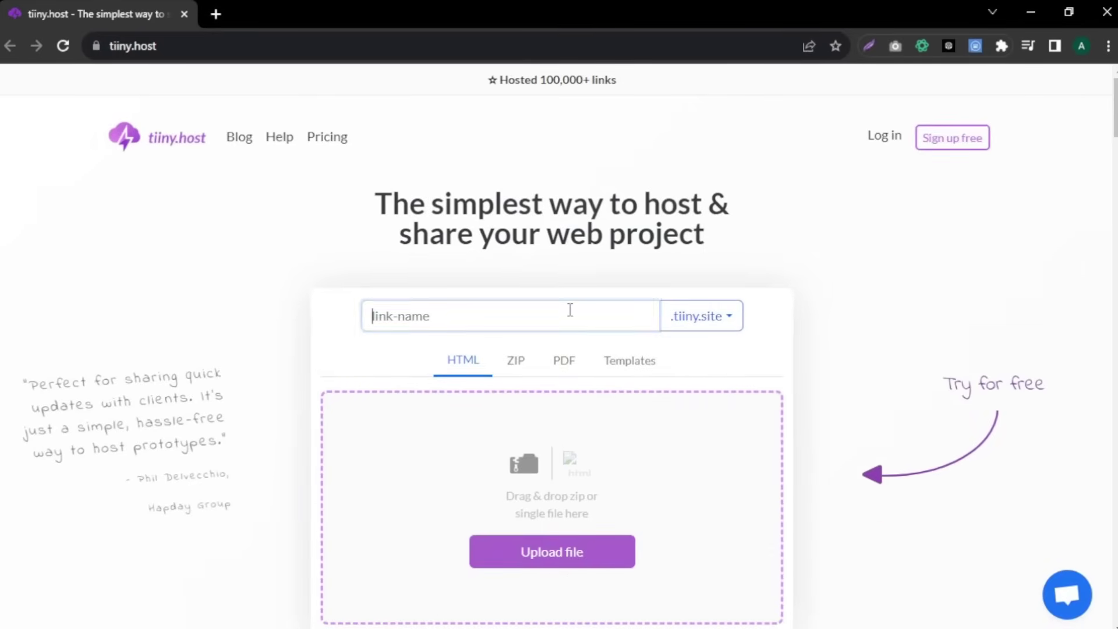
pyautogui.write('todolistapp')
pyautogui.press('super+e')
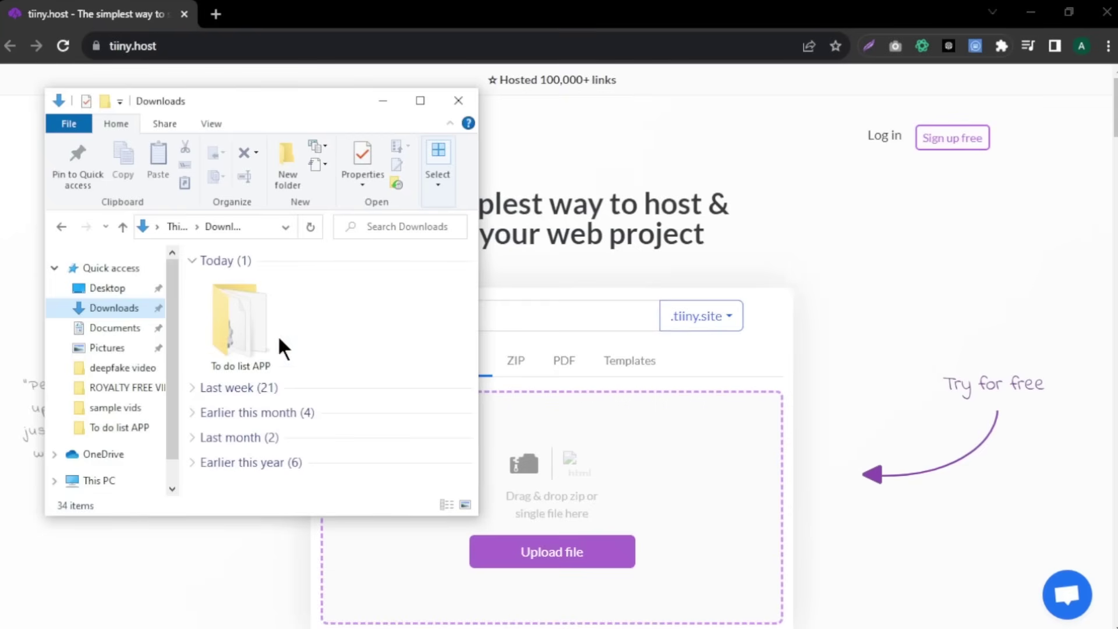
pyautogui.click(258, 320)
pyautogui.rightClick(260, 333)
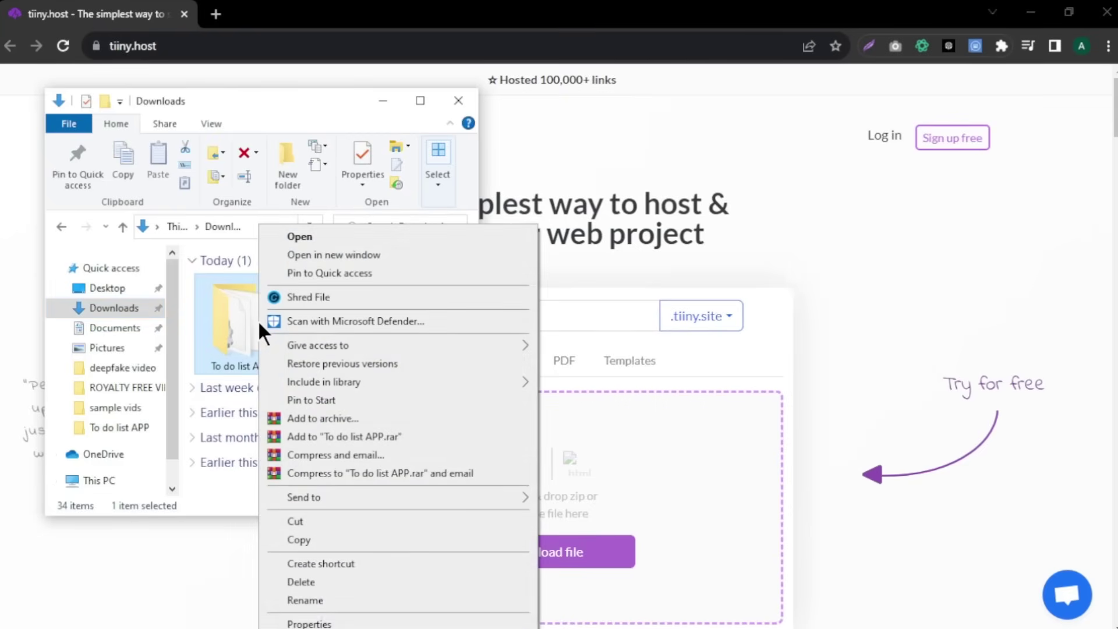
pyautogui.moveTo(345, 497)
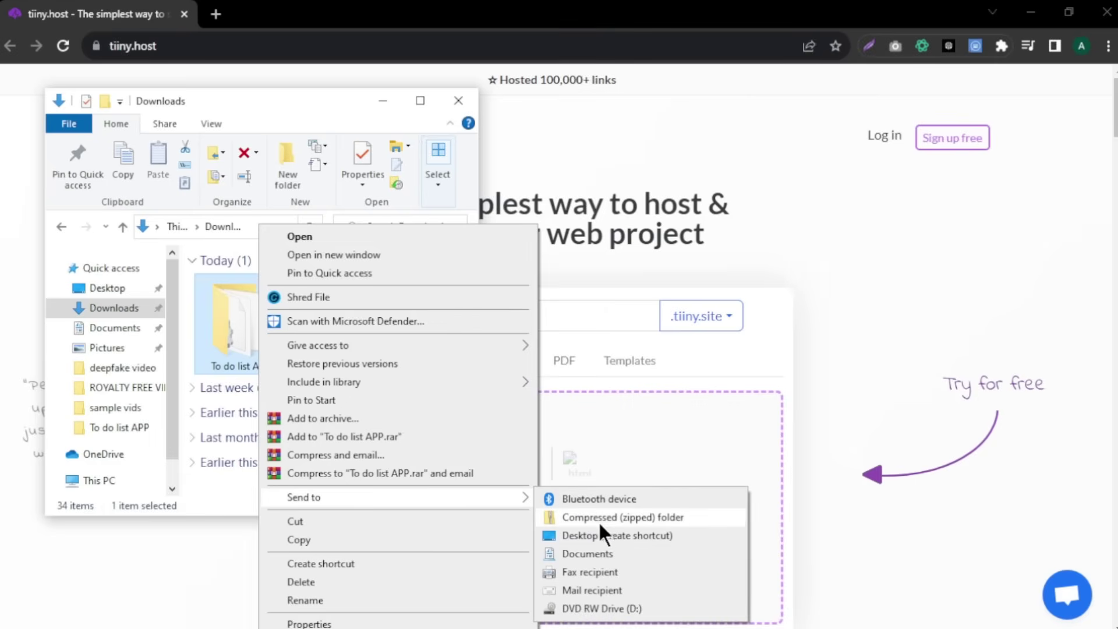
pyautogui.click(644, 516)
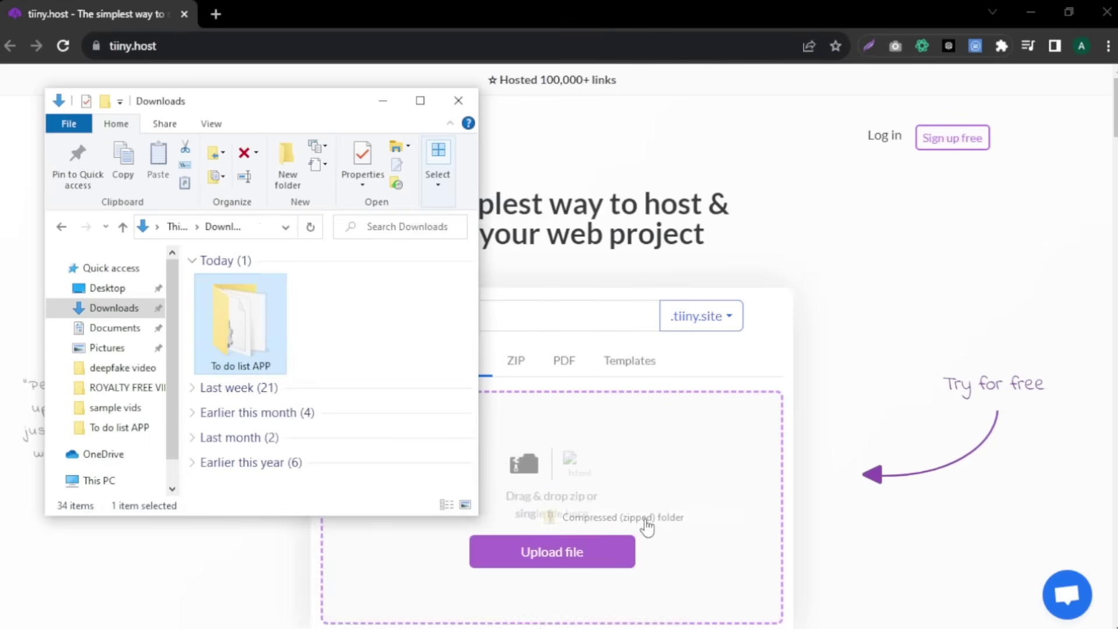
pyautogui.press('Return')
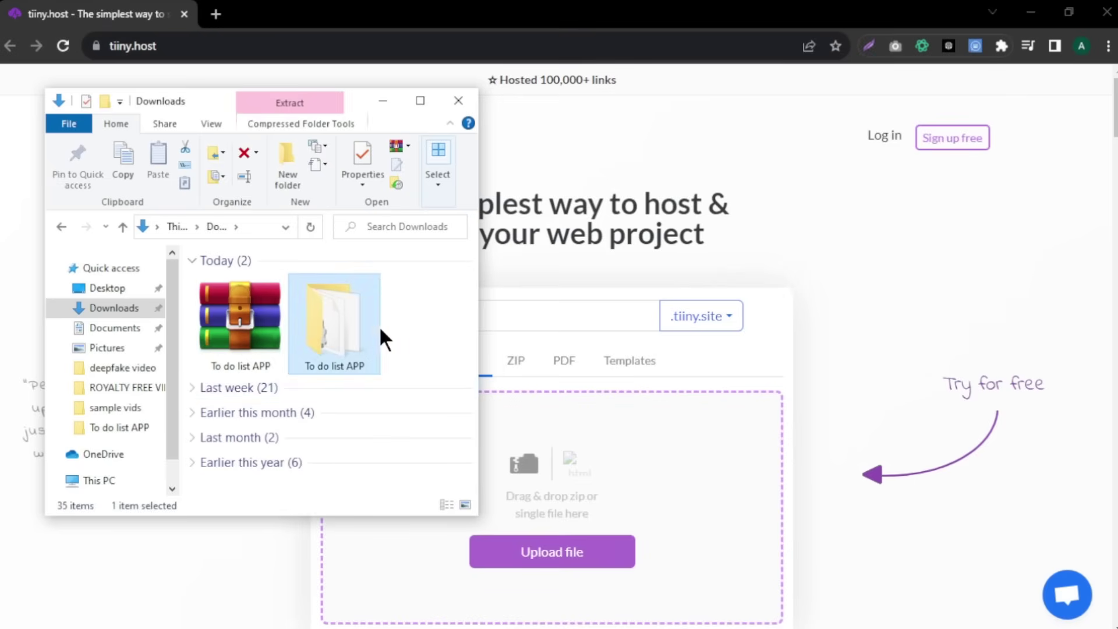
pyautogui.moveTo(250, 319); pyautogui.dragTo(596, 501)
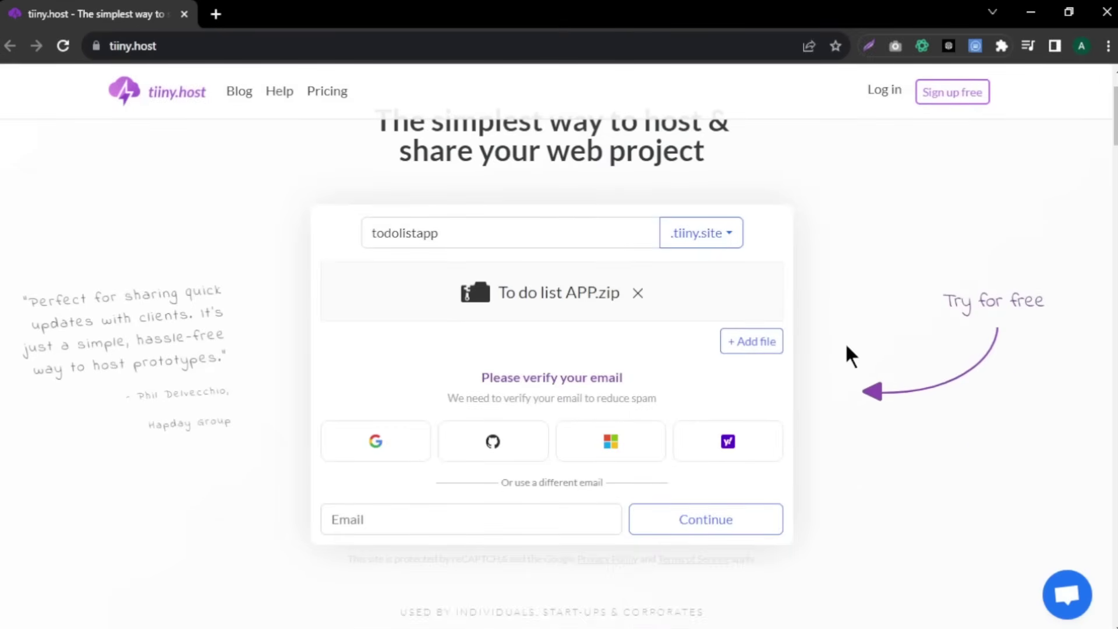
# Verify with Google, answer Freelancer, Marketing, Personal website/project, then open todoolistapp.tiiny.site
pyautogui.click(432, 444)
pyautogui.click(357, 484)
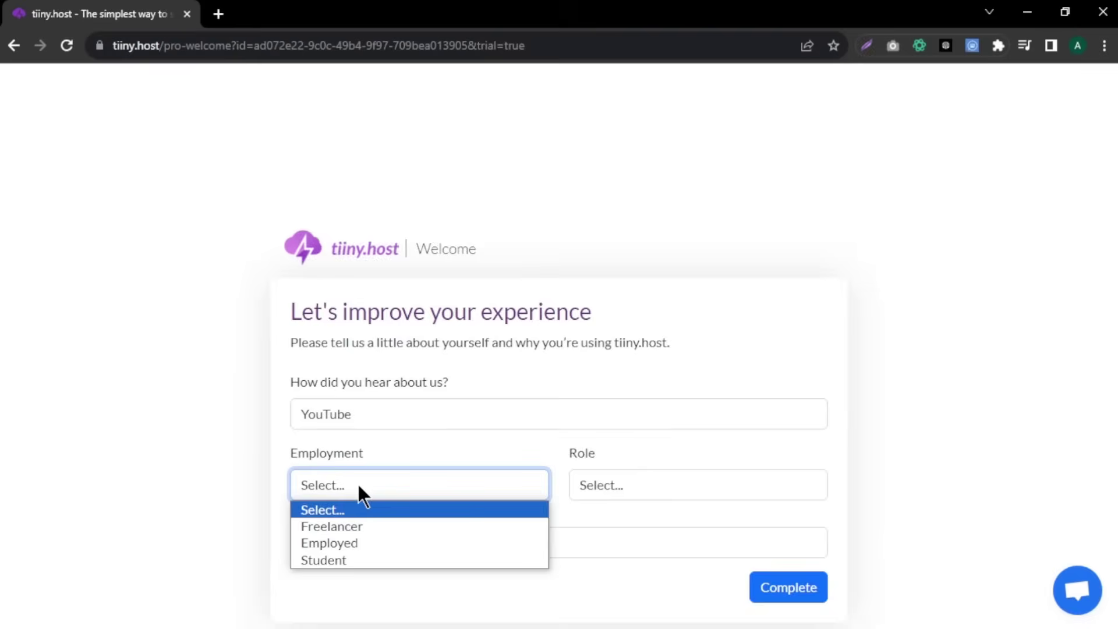
pyautogui.click(328, 526)
pyautogui.click(596, 483)
pyautogui.click(609, 560)
pyautogui.click(441, 543)
pyautogui.click(375, 452)
pyautogui.click(810, 591)
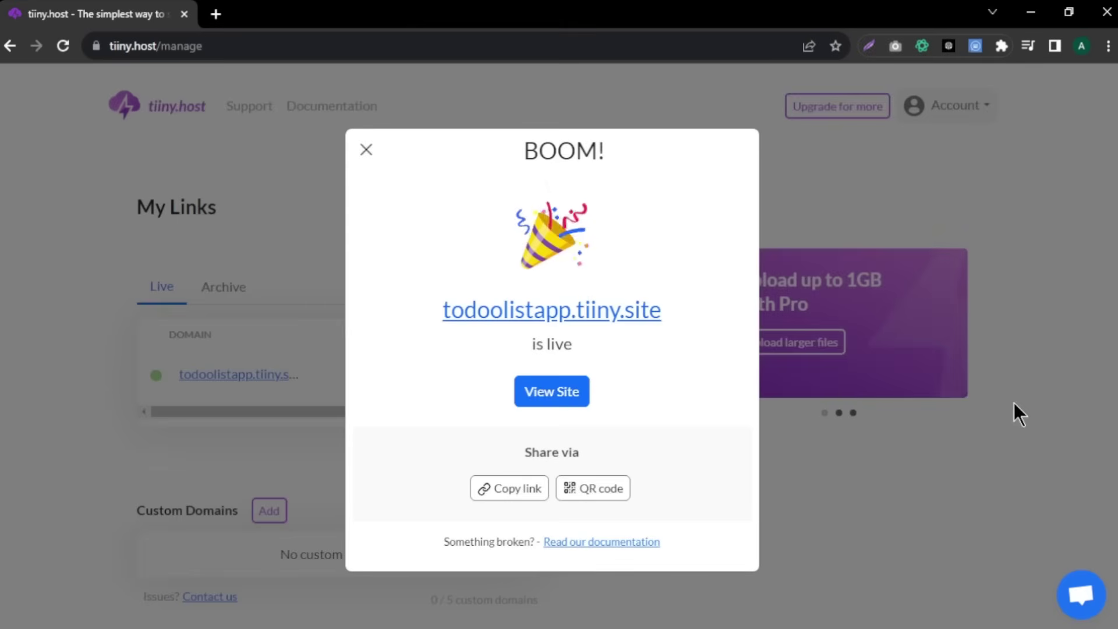
pyautogui.click(565, 390)
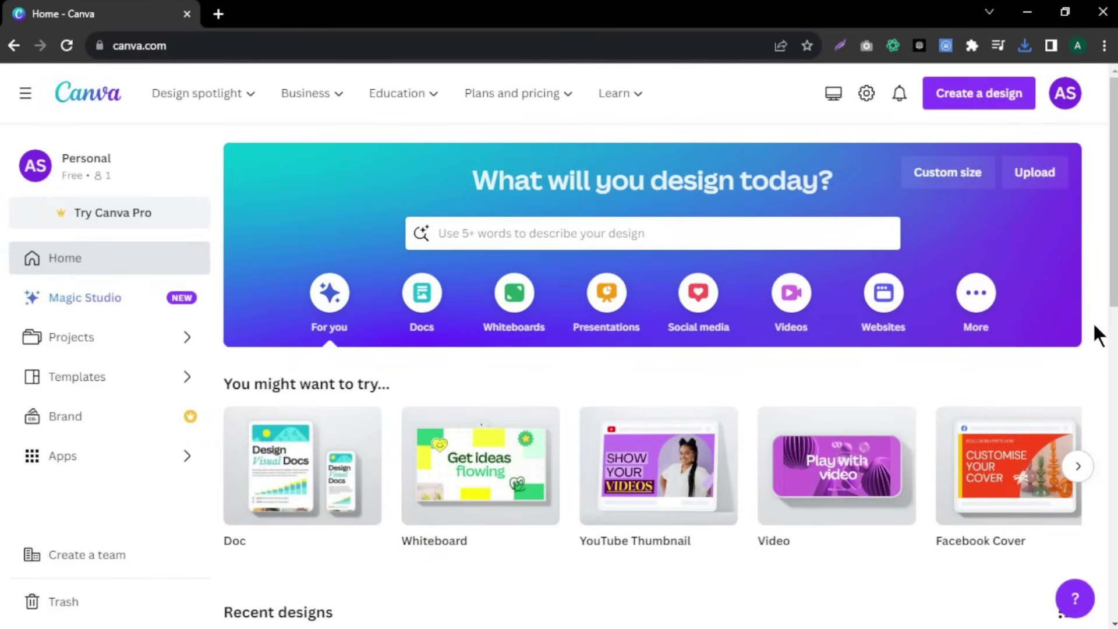
# Create a new custom-size 512 × 512 px Canva design
pyautogui.click(984, 95)
pyautogui.click(782, 550)
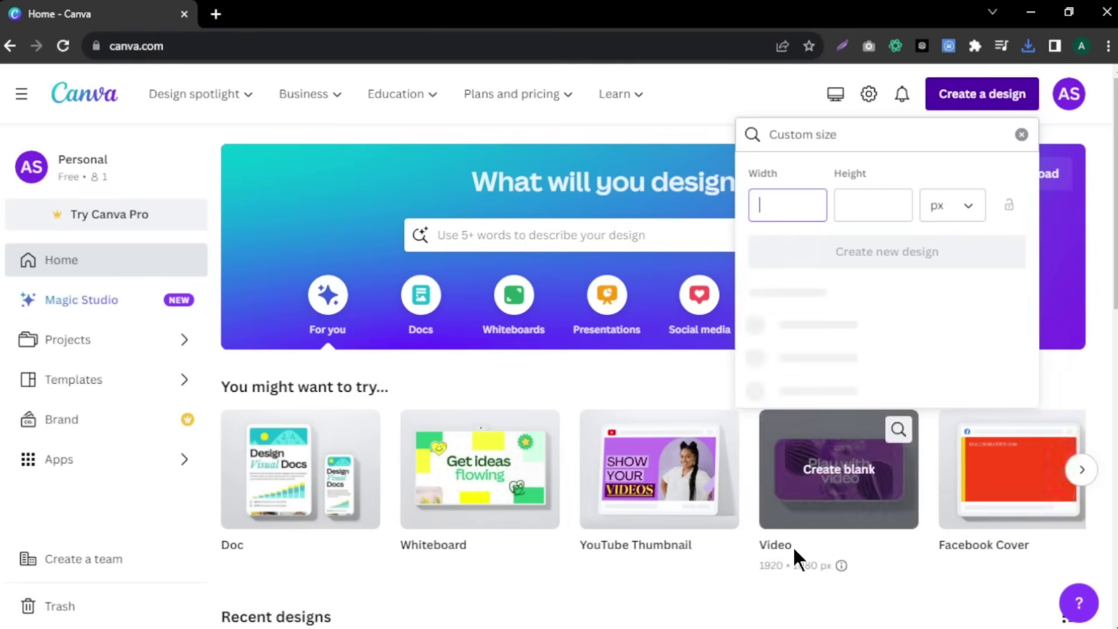
pyautogui.write('512')
pyautogui.click(883, 207)
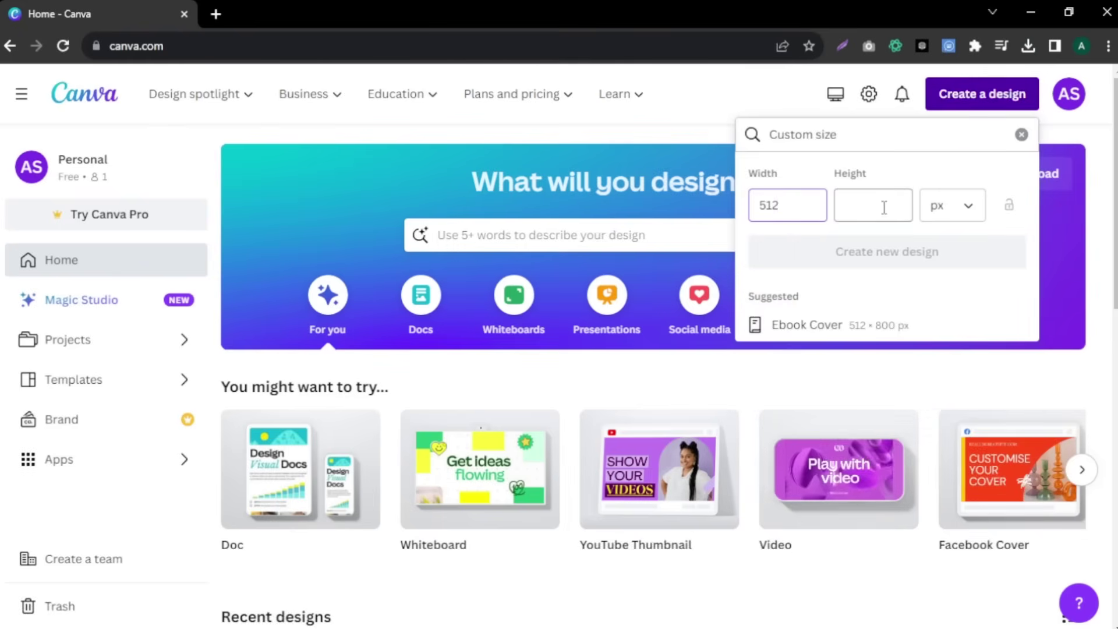
pyautogui.write('512')
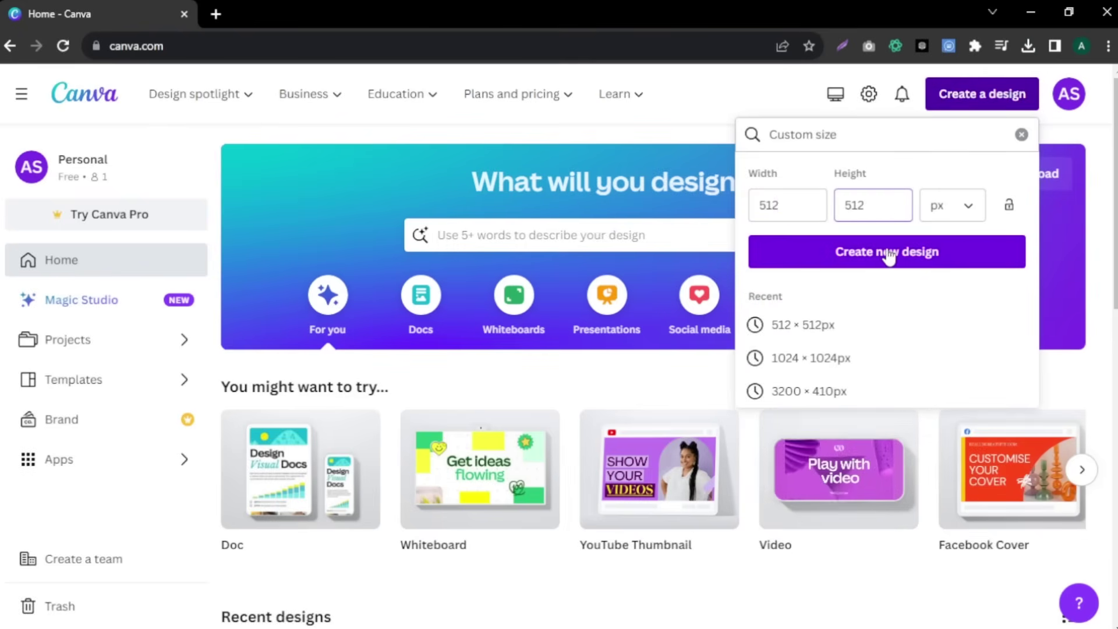
pyautogui.click(889, 255)
# Fill the canvas background with solid black
pyautogui.click(370, 131)
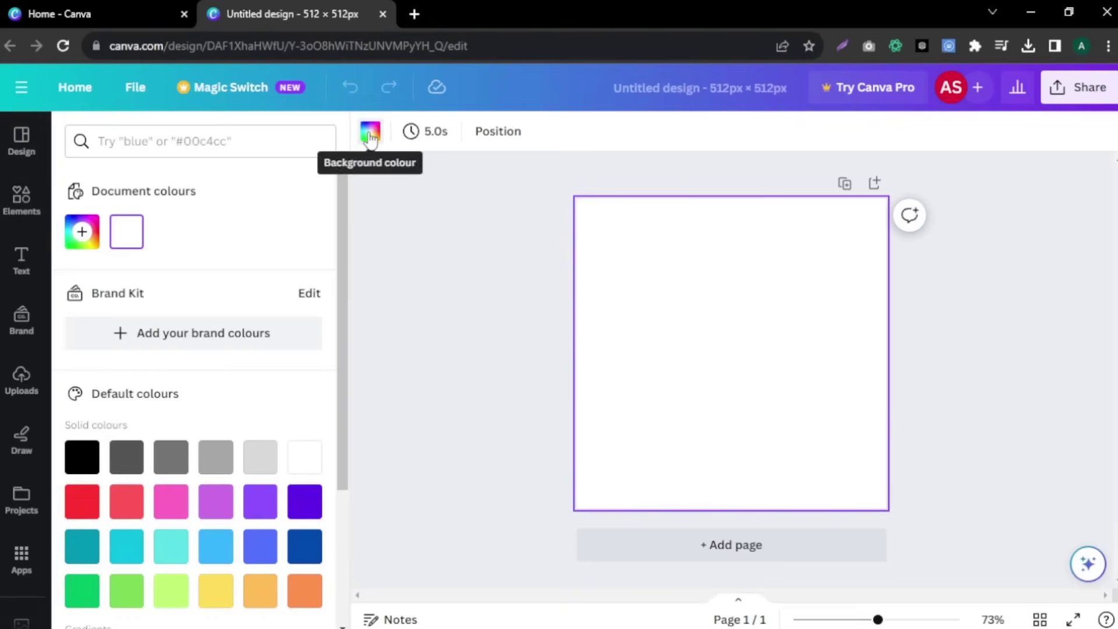
pyautogui.click(91, 461)
pyautogui.click(495, 354)
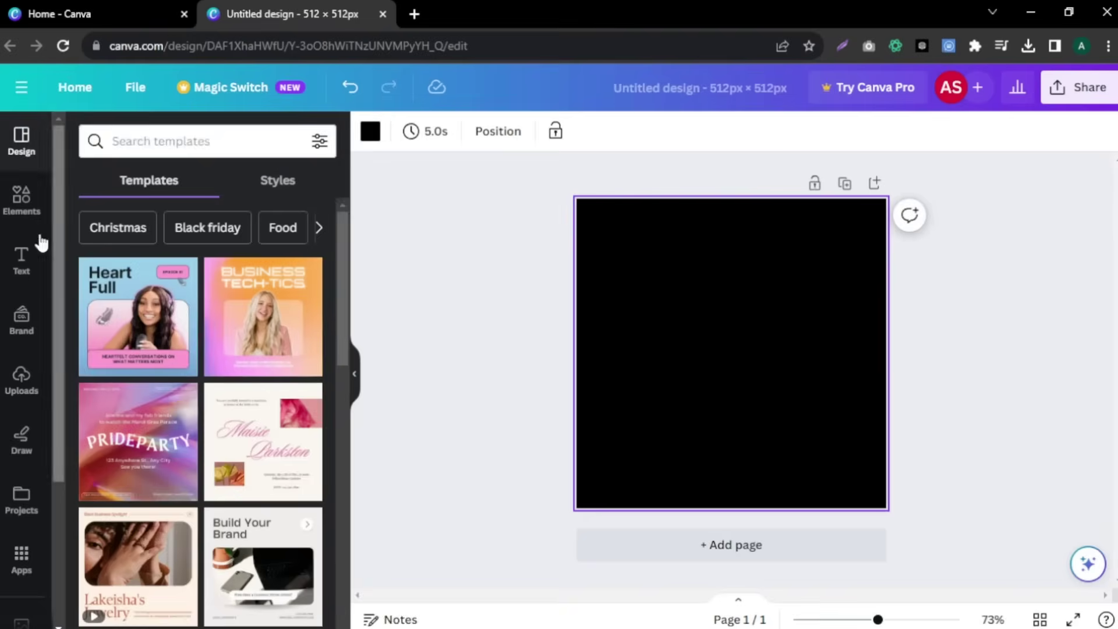
pyautogui.click(18, 209)
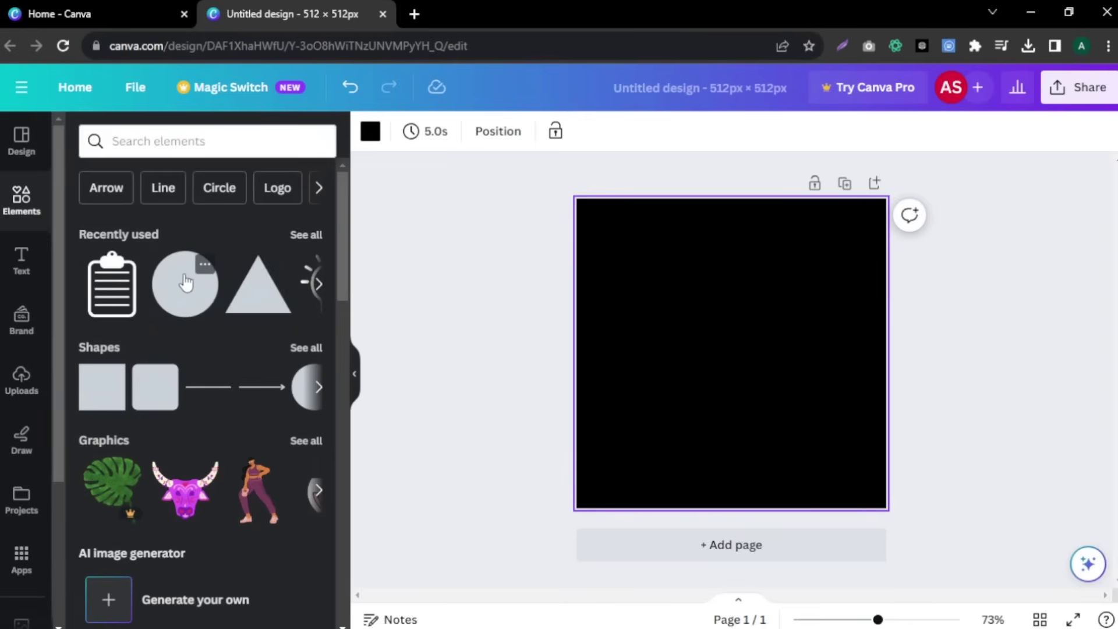
# Add a circle filled with a purple-to-orange gradient
pyautogui.click(186, 284)
pyautogui.click(453, 130)
pyautogui.scroll(-3, 271, 542)
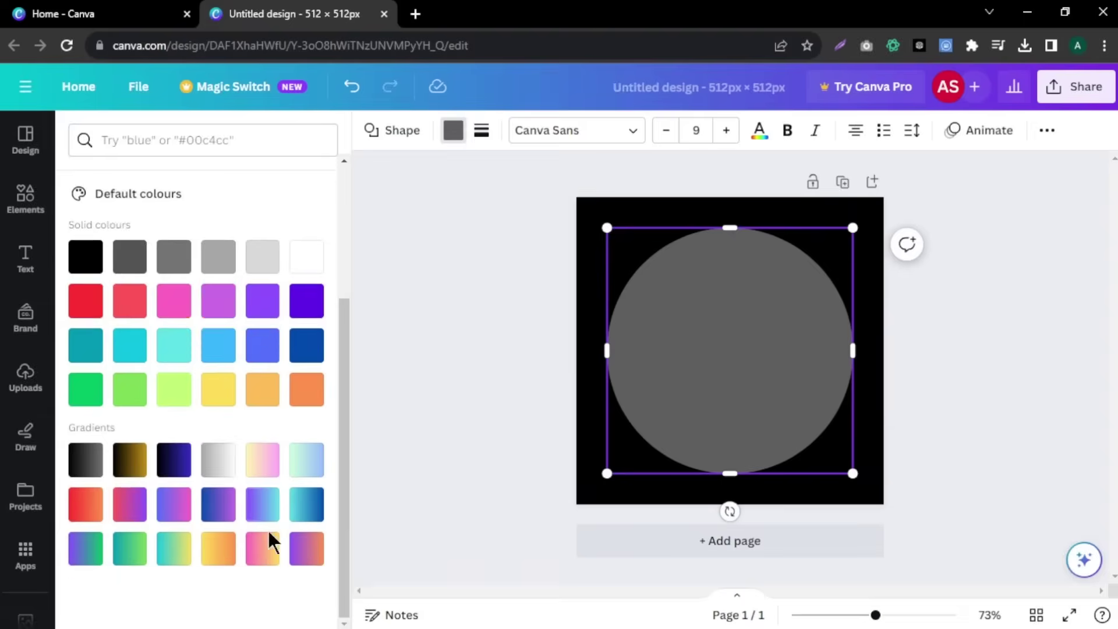
pyautogui.click(307, 548)
pyautogui.press('Escape')
# Find the 'list' clipboard graphic, add it, and enlarge it centred on the circle
pyautogui.click(140, 143)
pyautogui.write('lis')
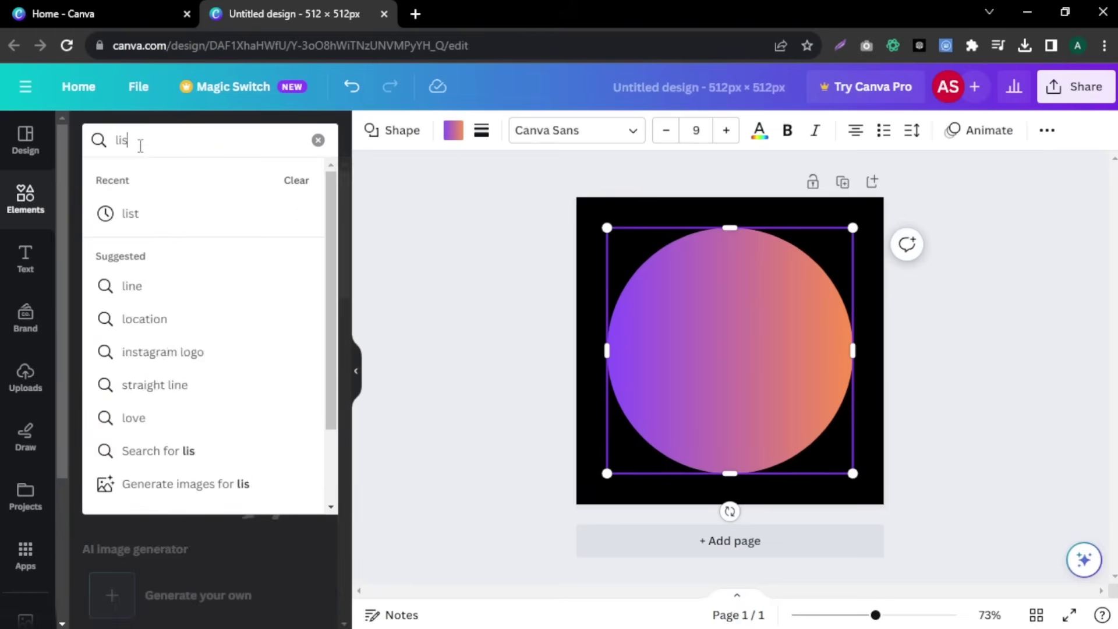
pyautogui.write('t')
pyautogui.click(138, 215)
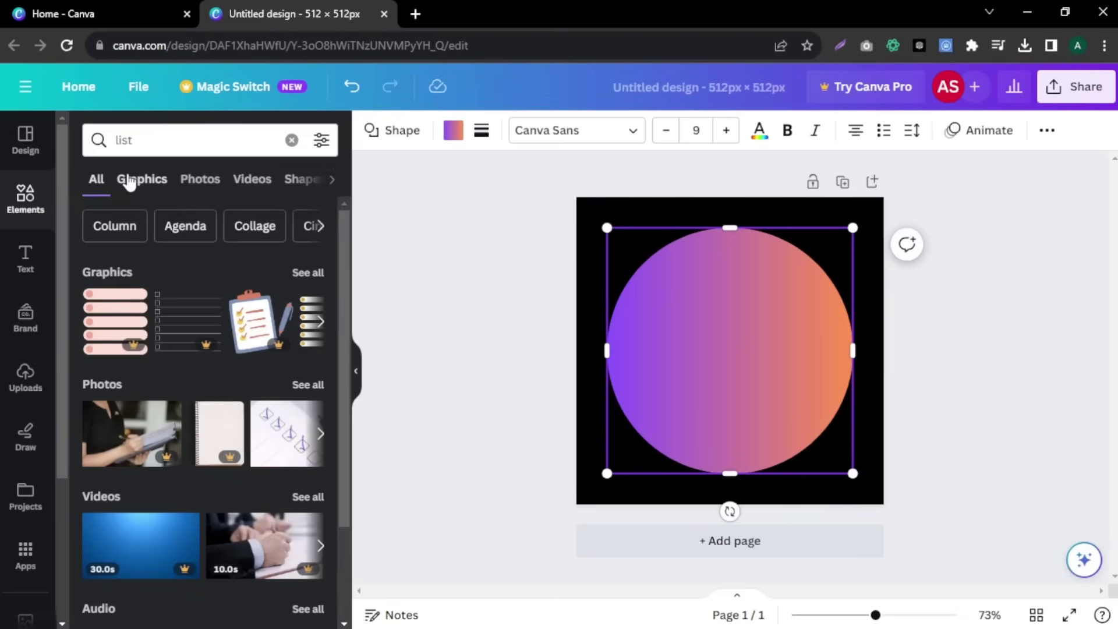
pyautogui.click(130, 182)
pyautogui.scroll(-5, 285, 254)
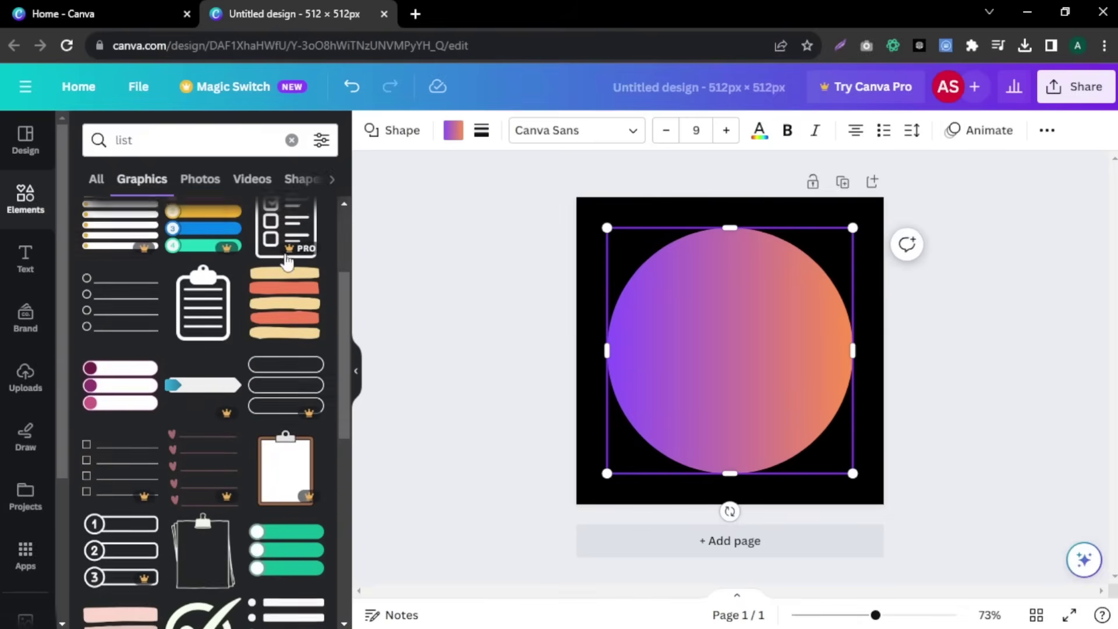
pyautogui.click(203, 311)
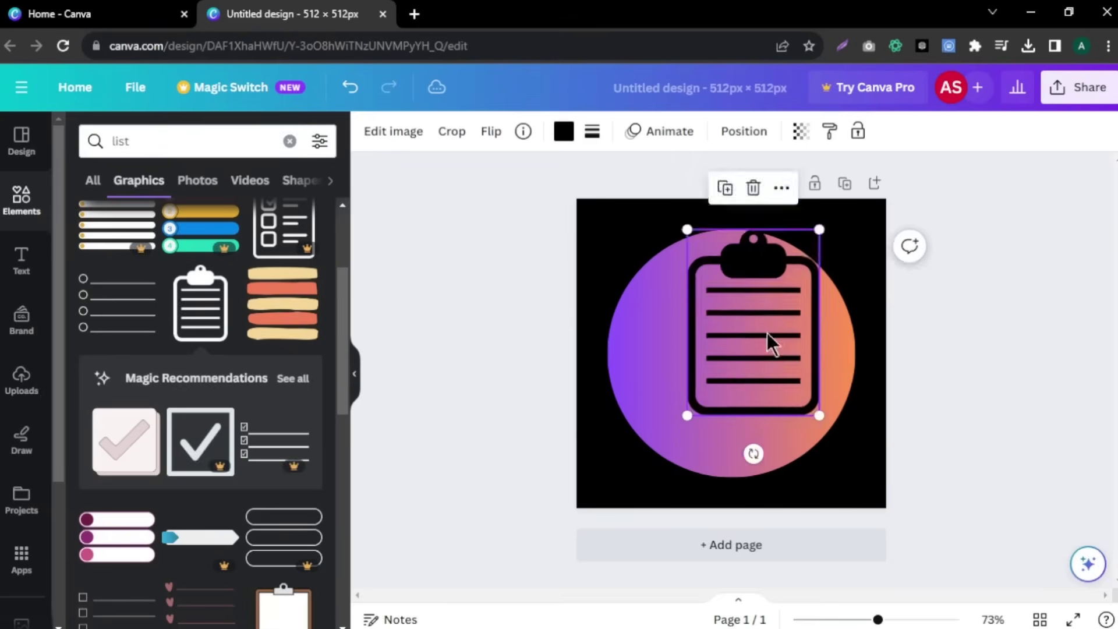
pyautogui.moveTo(819, 415); pyautogui.dragTo(803, 446)
pyautogui.click(951, 355)
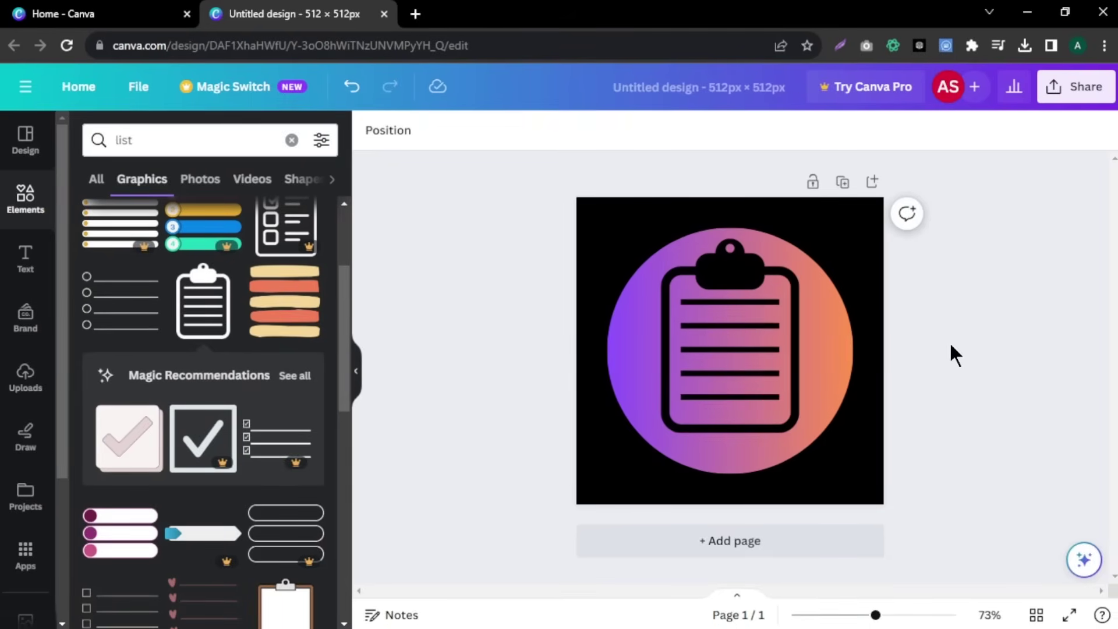
# Download the design as a PNG
pyautogui.click(1052, 93)
pyautogui.click(1018, 500)
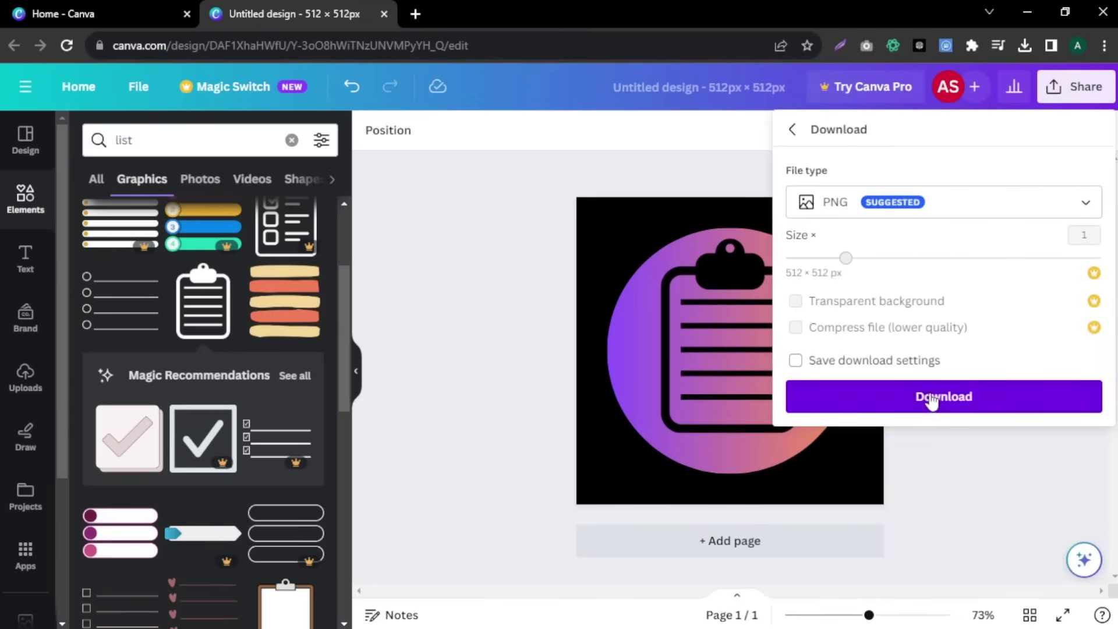
pyautogui.click(932, 398)
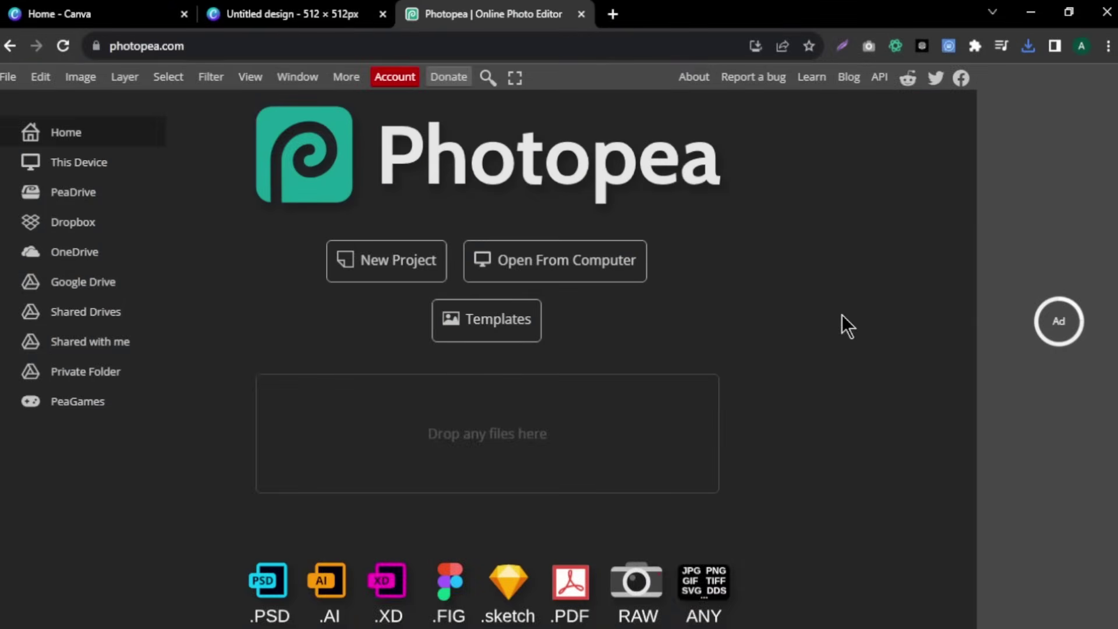
# Open the downloaded design and delete its black background with the Magic Wand
pyautogui.click(595, 260)
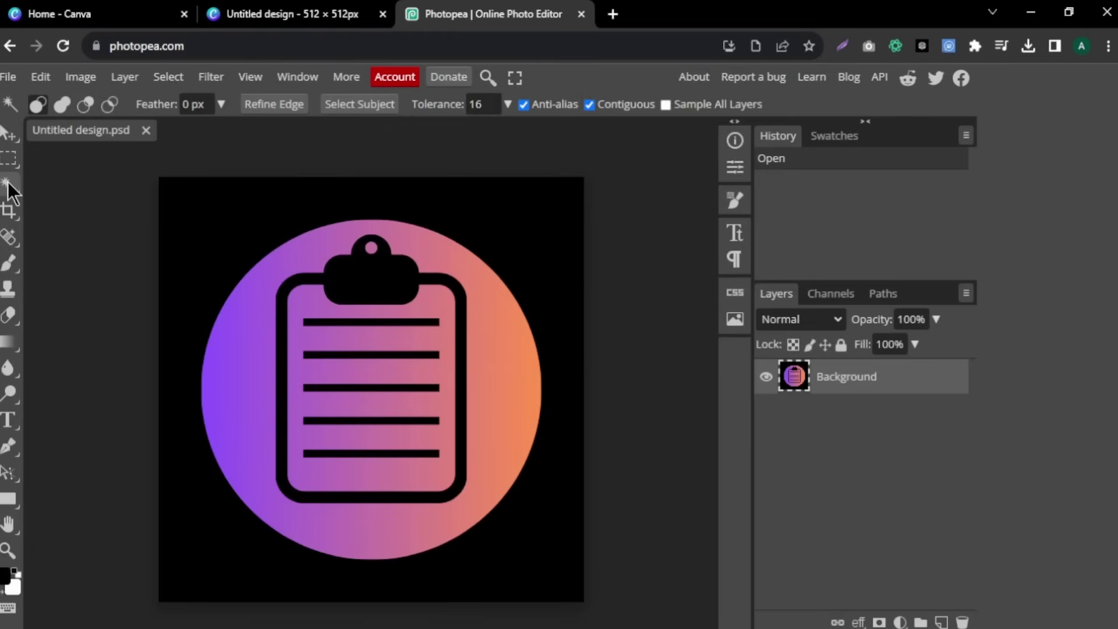
pyautogui.rightClick(8, 189)
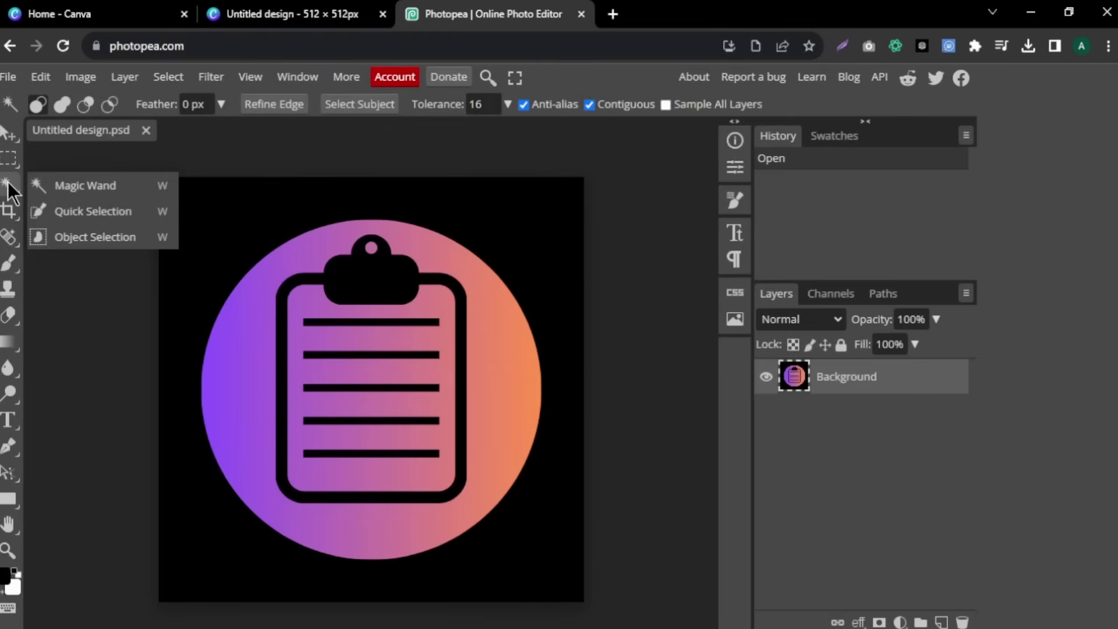
pyautogui.click(105, 185)
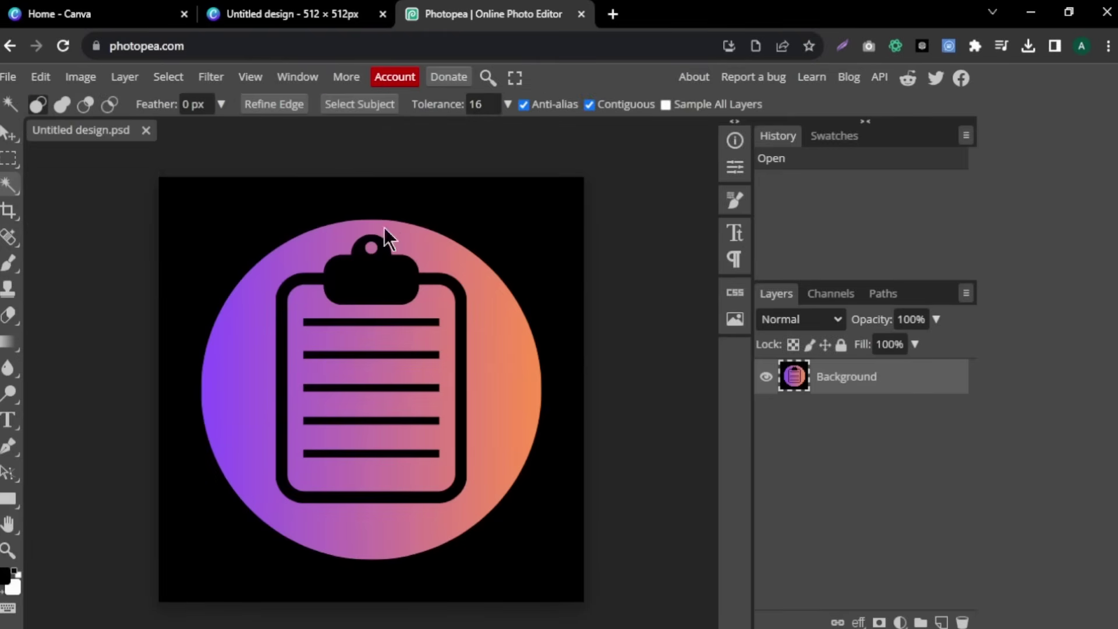
pyautogui.click(528, 221)
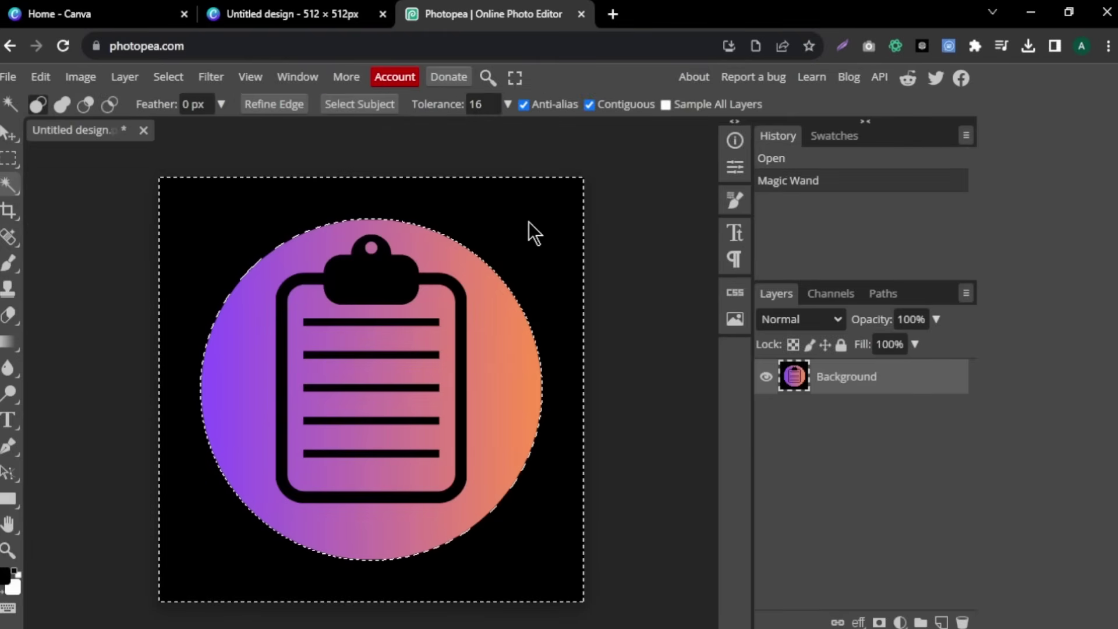
pyautogui.press('Delete')
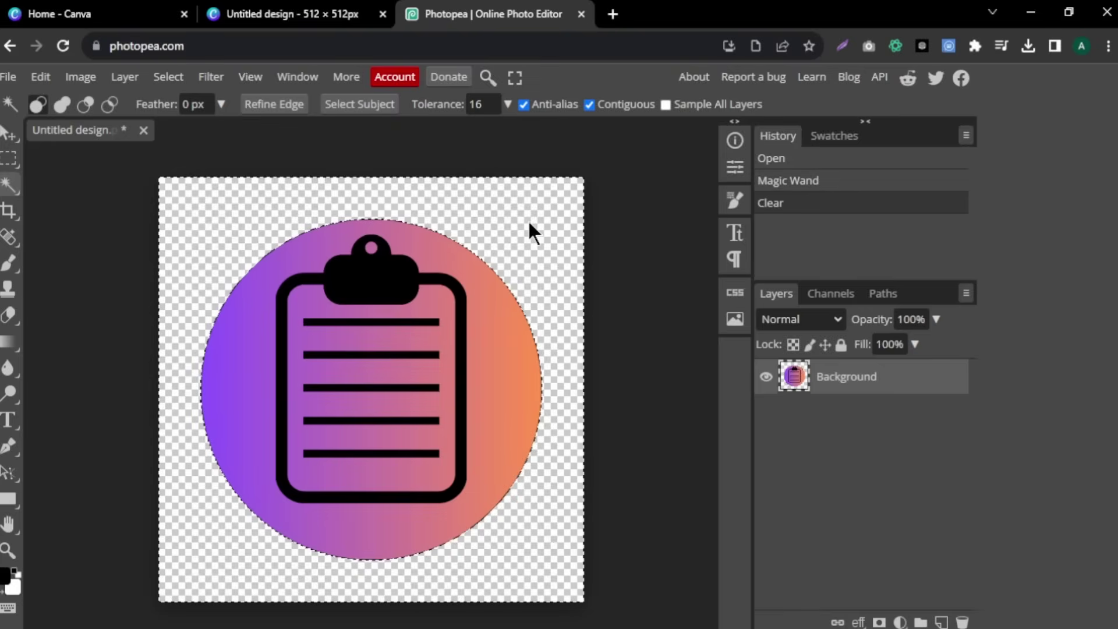
# Export the transparent icon as a PNG and save it
pyautogui.click(10, 77)
pyautogui.moveTo(67, 314)
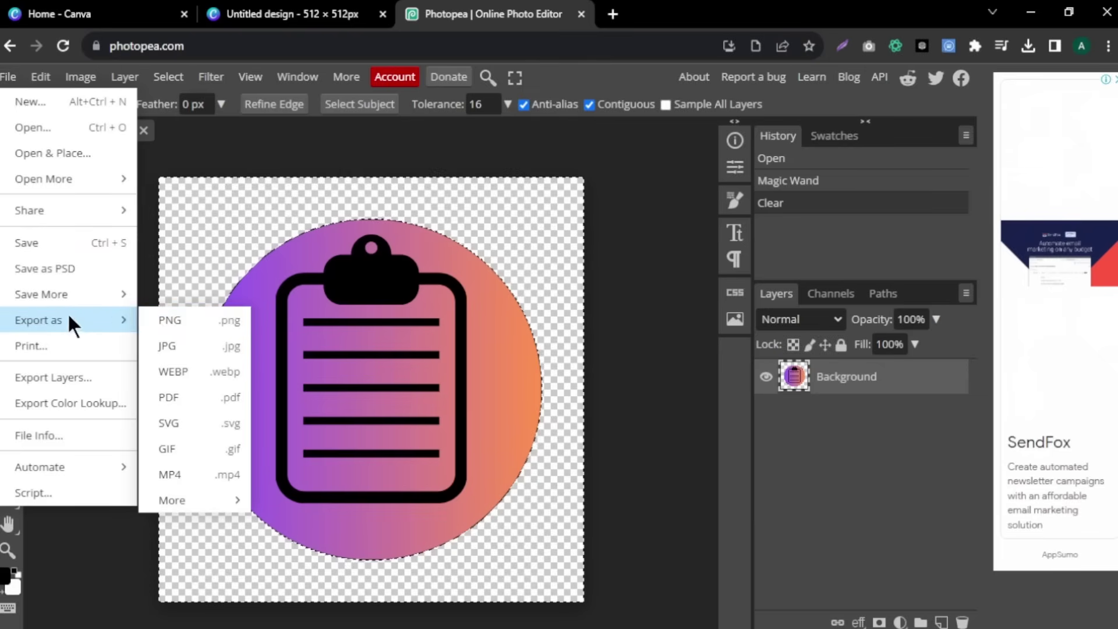
pyautogui.click(176, 319)
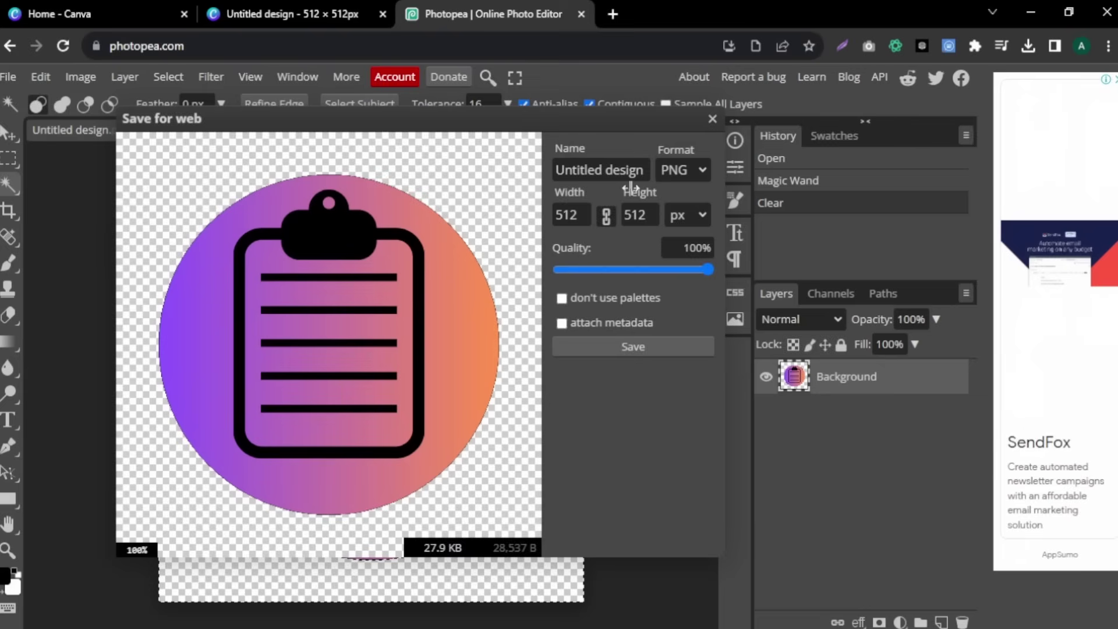
pyautogui.click(652, 346)
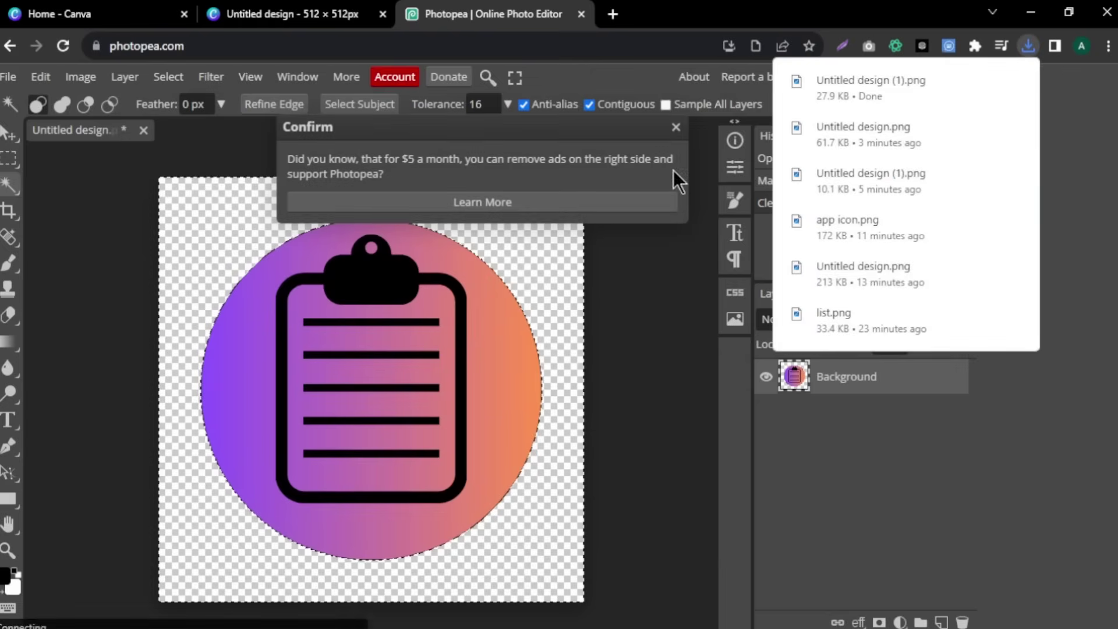
pyautogui.click(676, 128)
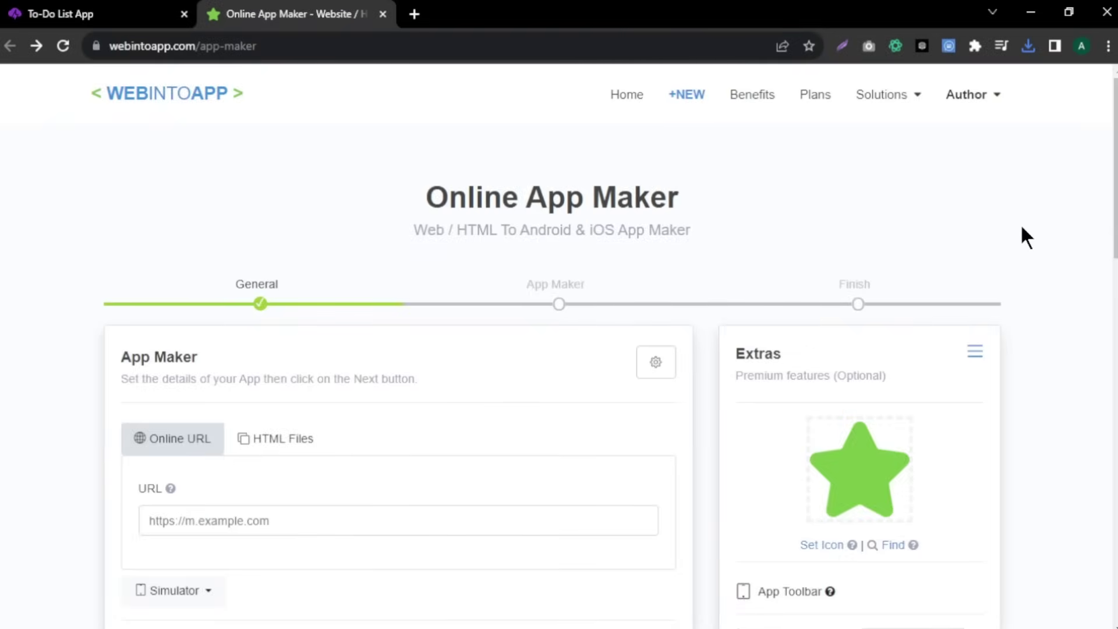
pyautogui.scroll(-3, 1025, 227)
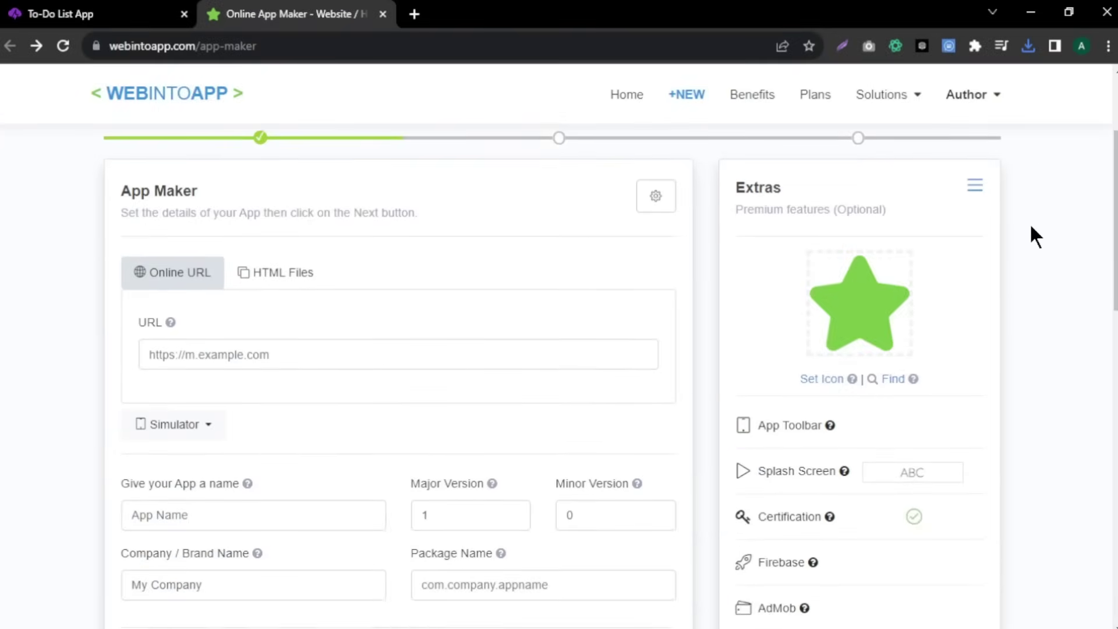
pyautogui.scroll(-2, 1034, 236)
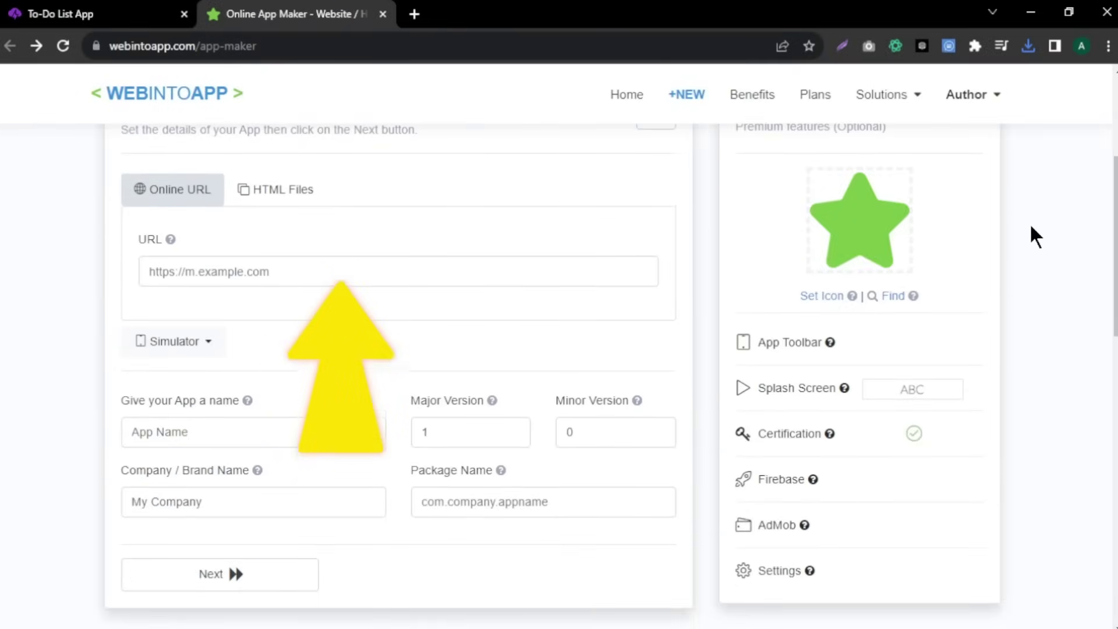
pyautogui.click(50, 8)
pyautogui.click(256, 49)
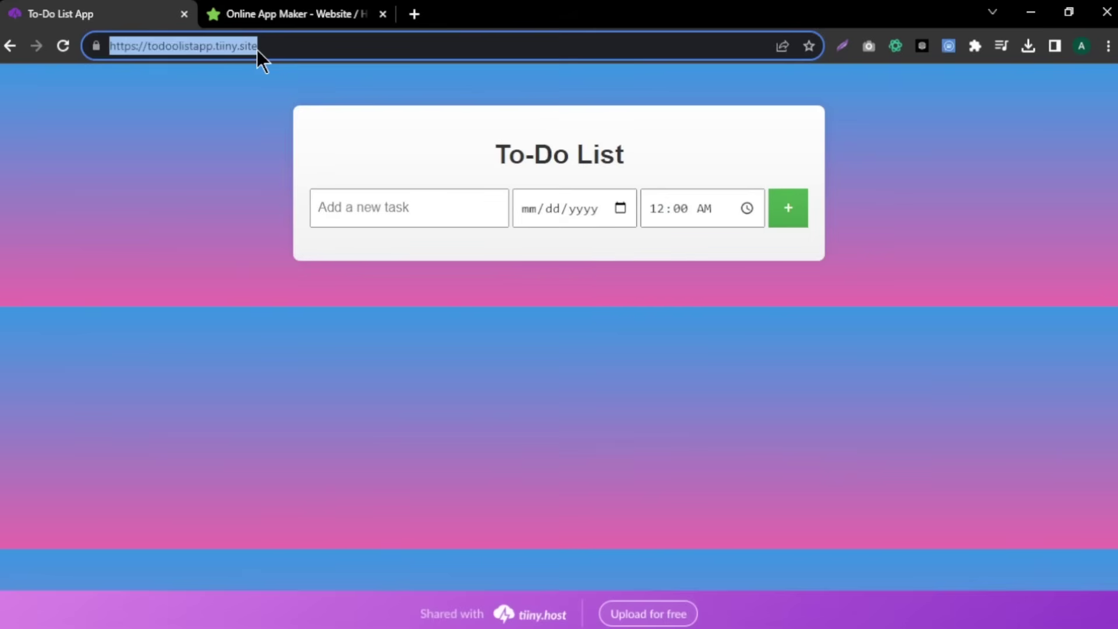
pyautogui.rightClick(257, 50)
pyautogui.click(293, 152)
# Paste the URL into WebIntoApp, name the app todolist, and continue to App Details
pyautogui.click(265, 2)
pyautogui.click(328, 273)
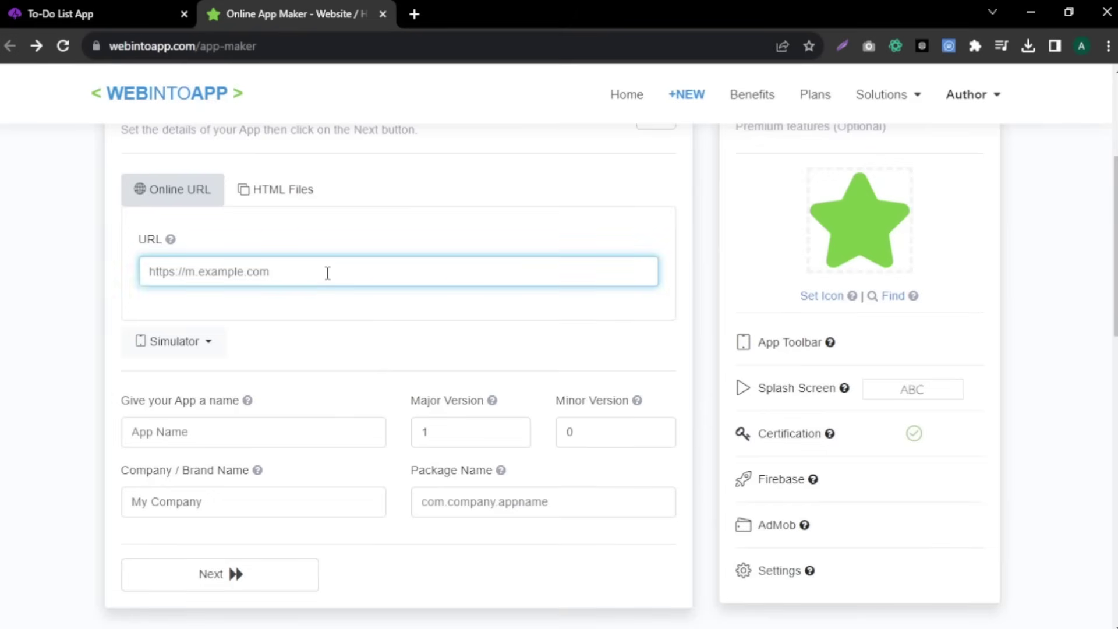
pyautogui.hotkey('ctrl', 'v')
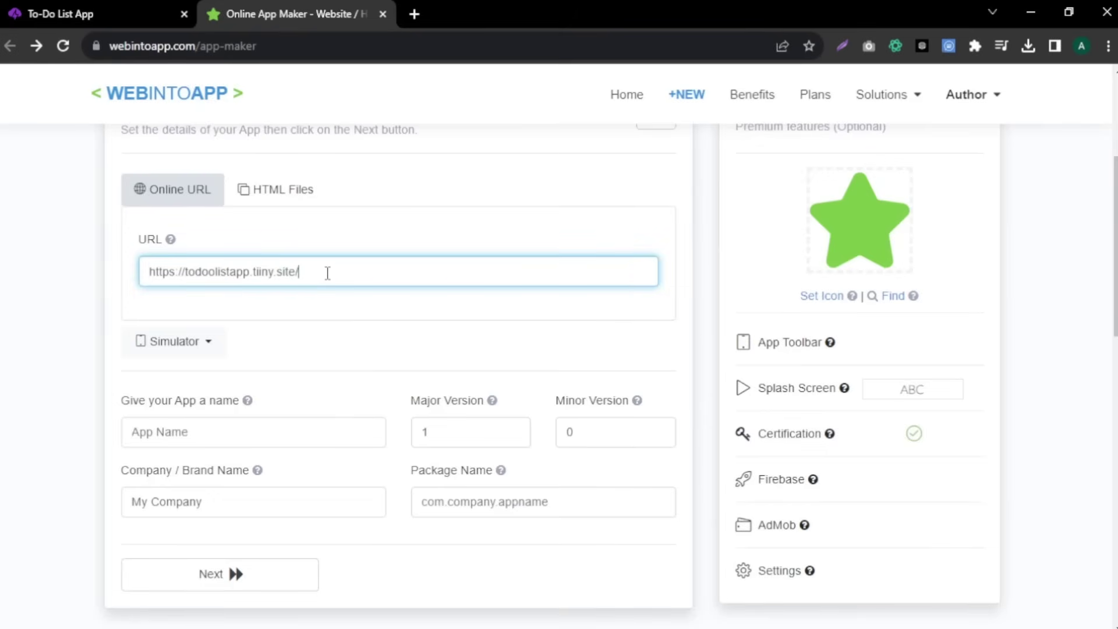
pyautogui.click(287, 421)
pyautogui.write('todolist')
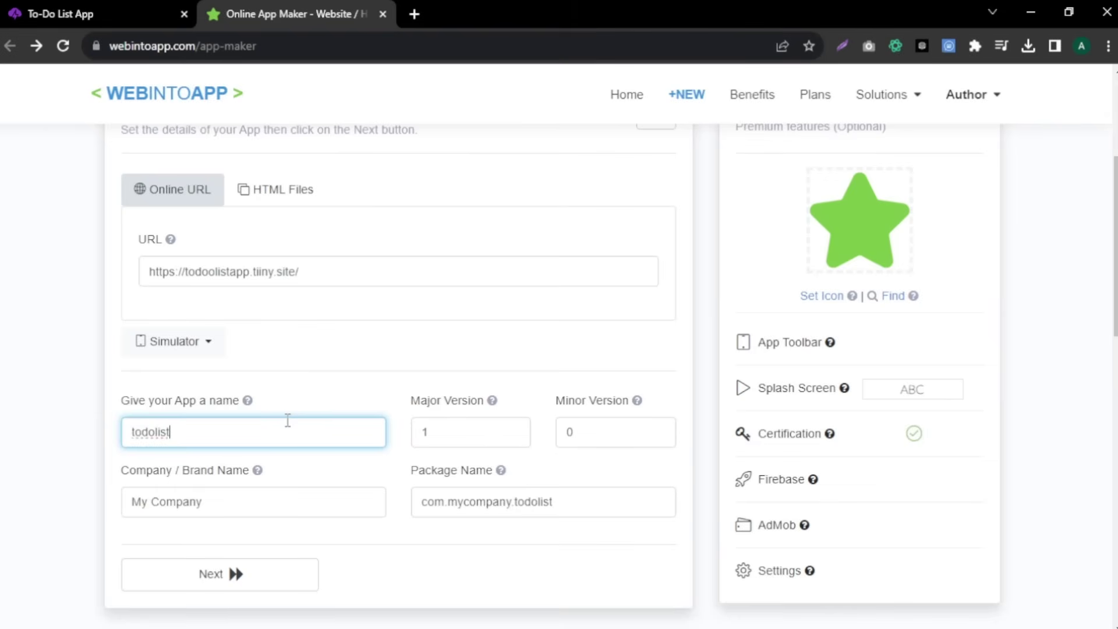
pyautogui.click(237, 577)
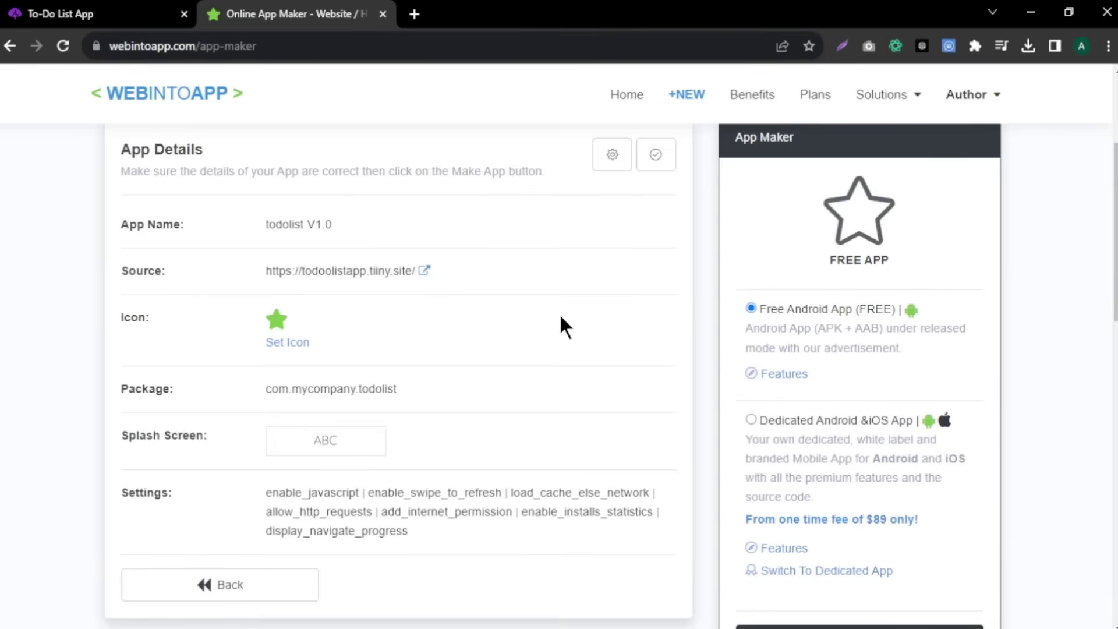
# Set the 'app icon' purple clipboard image as the app's custom icon
pyautogui.click(287, 341)
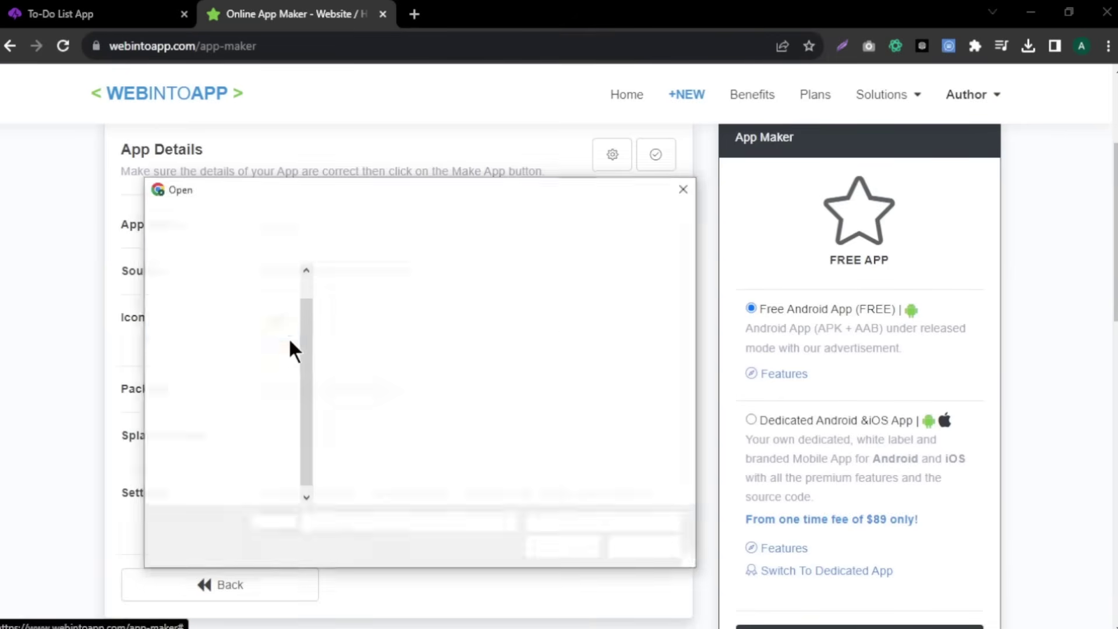
pyautogui.click(388, 344)
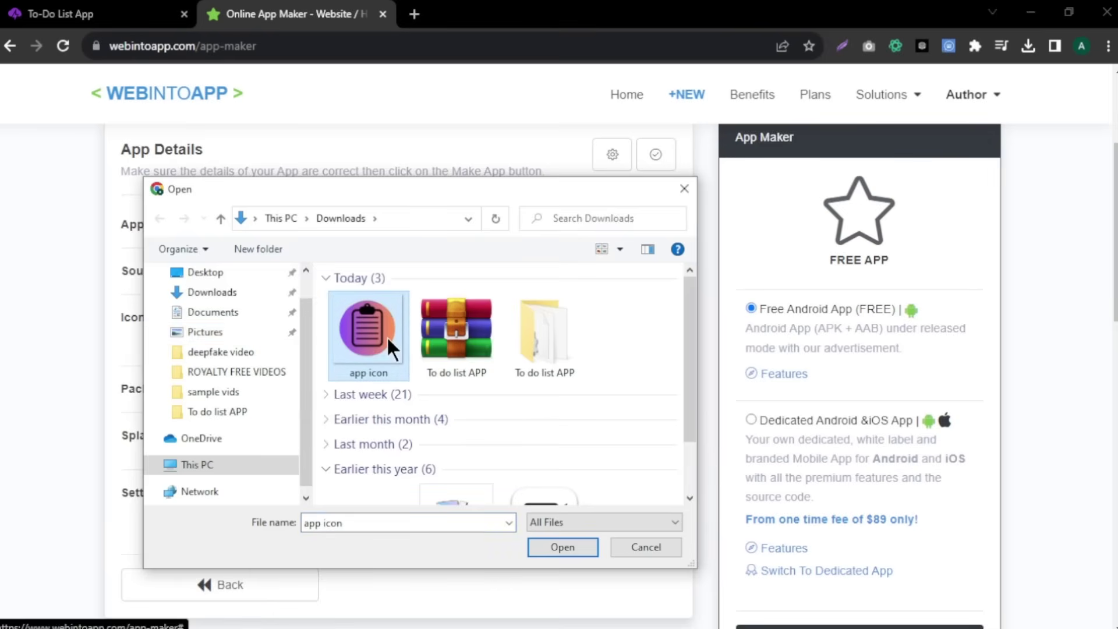
pyautogui.click(560, 546)
# Make the free Android app, registering a new WebIntoApp account
pyautogui.scroll(-1, 670, 418)
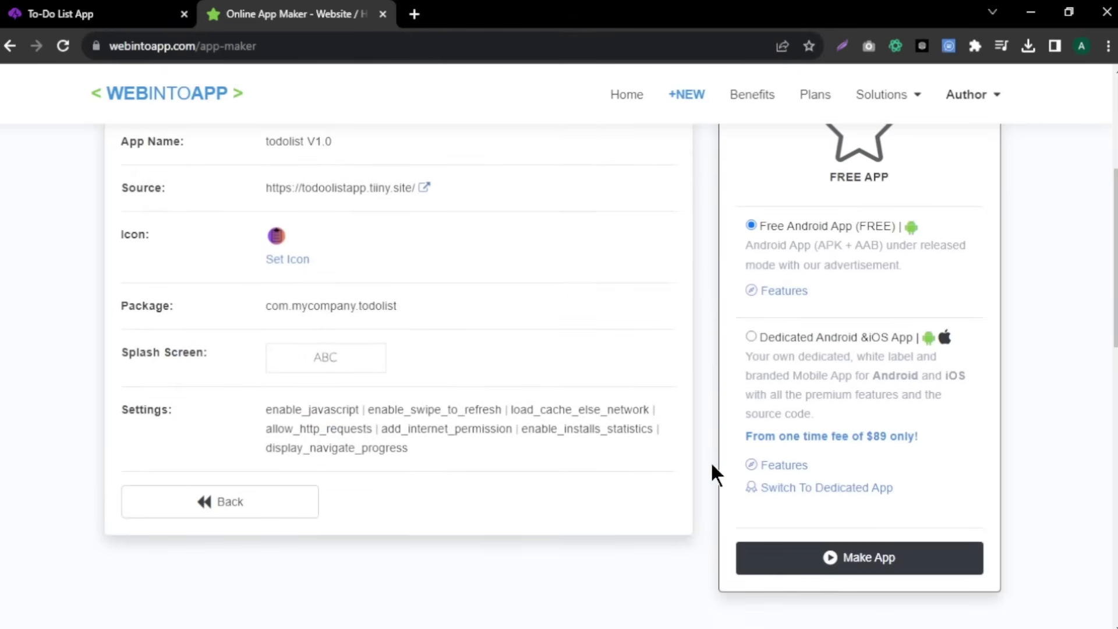
pyautogui.click(871, 560)
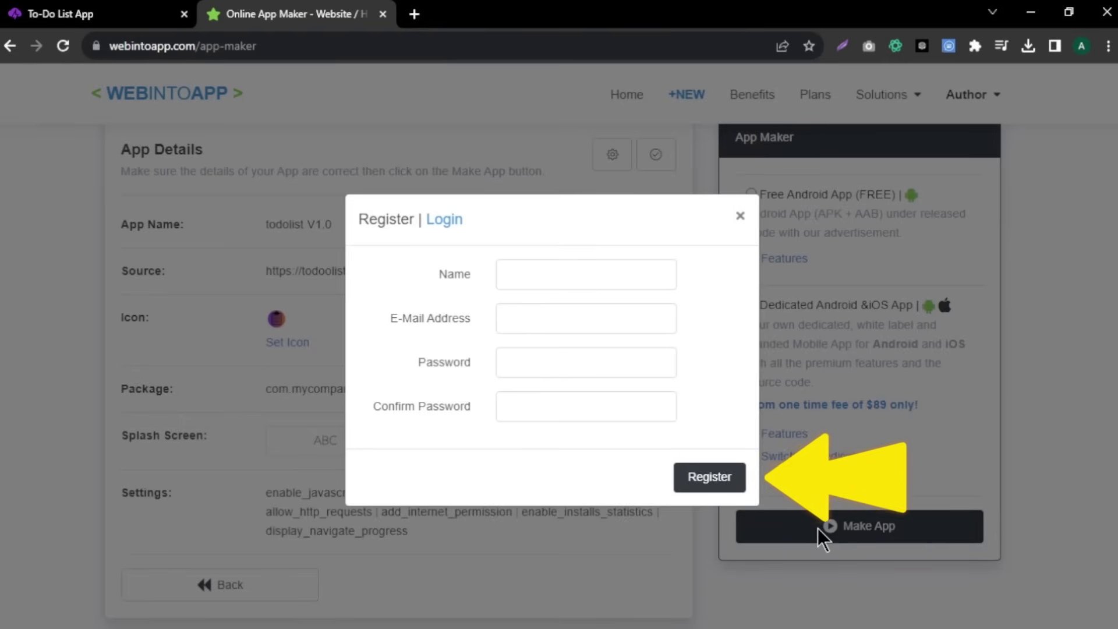
pyautogui.click(709, 477)
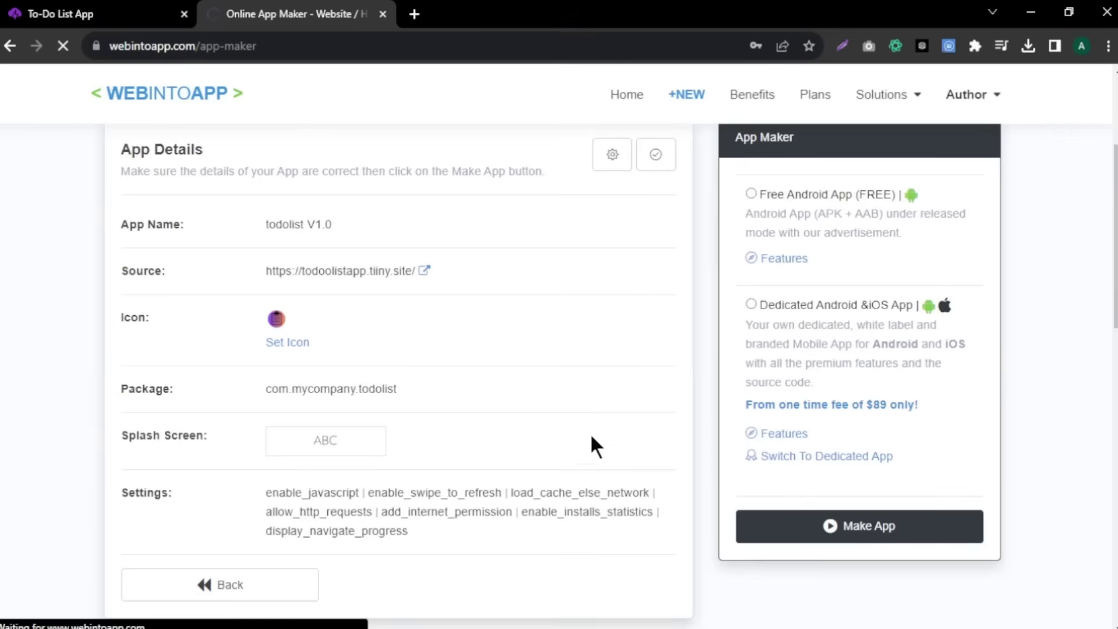
pyautogui.click(845, 530)
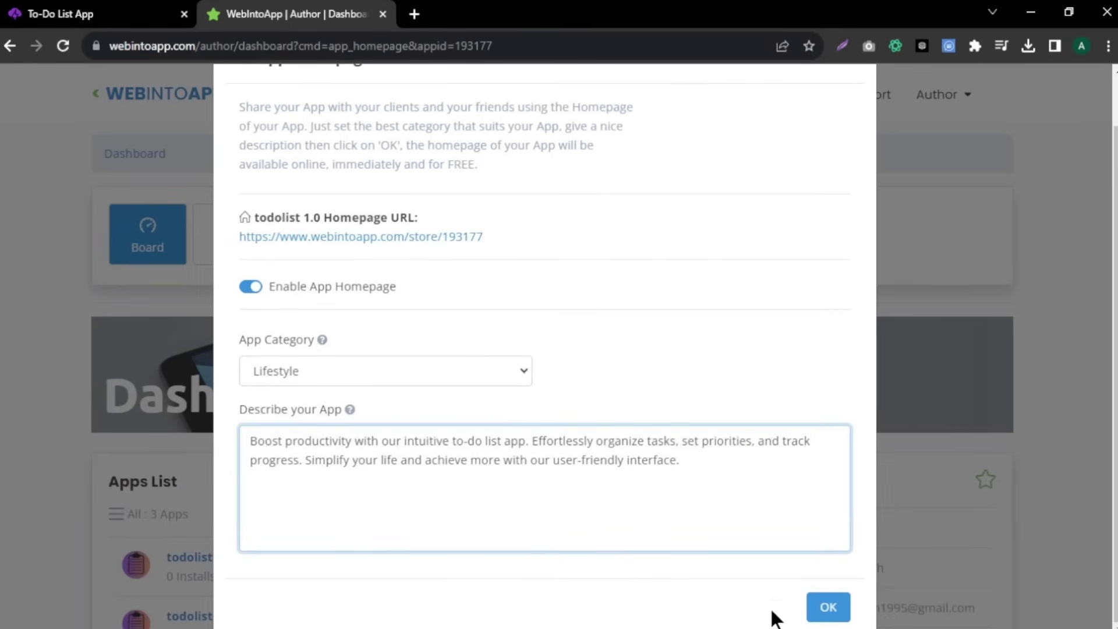
# Accept the homepage details and download todolist v1.0 as a ZIP of all files
pyautogui.click(826, 602)
pyautogui.scroll(-2, 708, 456)
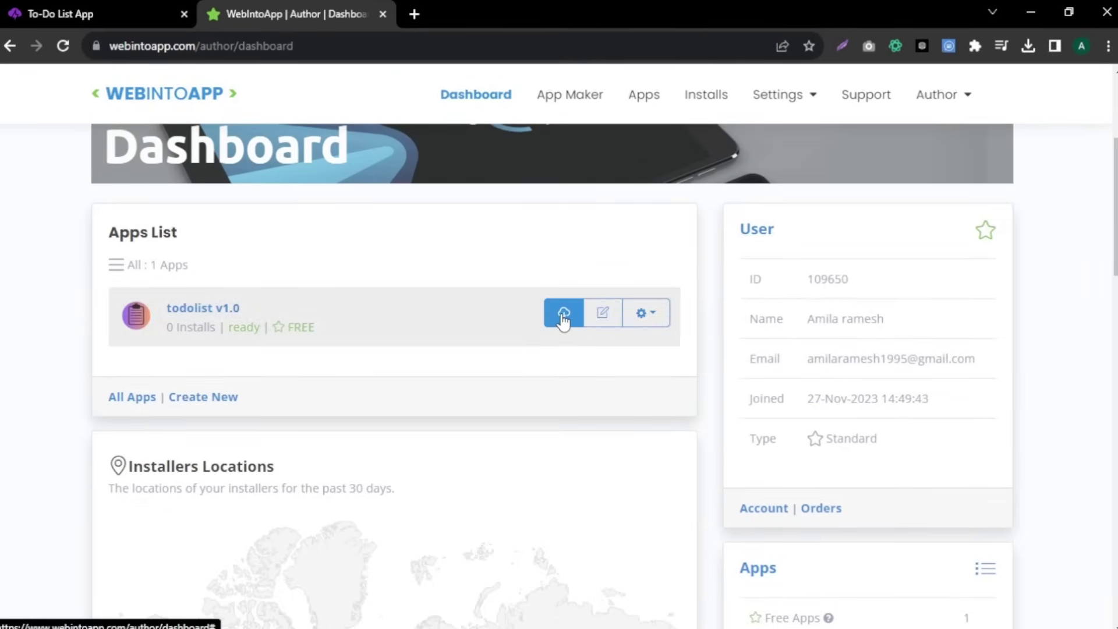
pyautogui.click(563, 314)
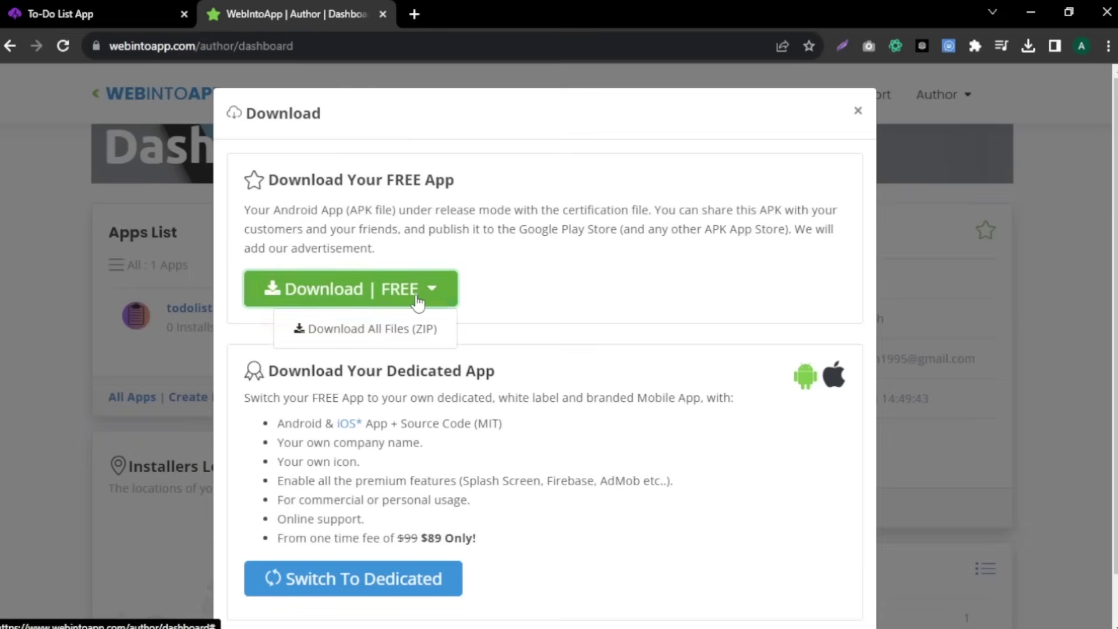
pyautogui.click(420, 336)
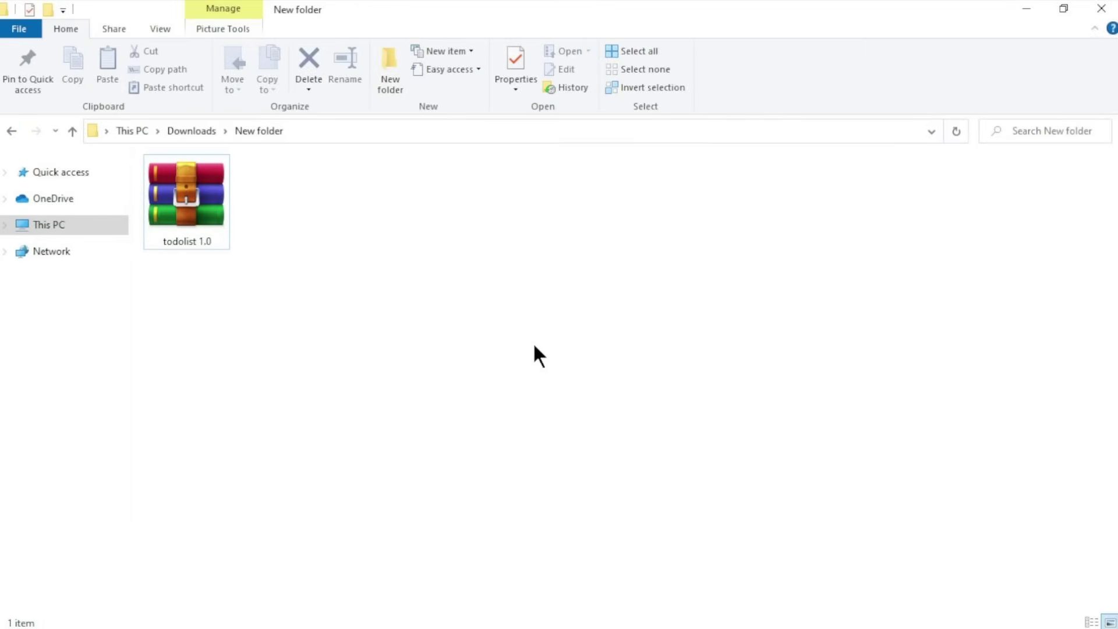
# Extract todolist 1.0.zip to a 'todolist 1.0' folder and open its android folder
pyautogui.click(188, 189)
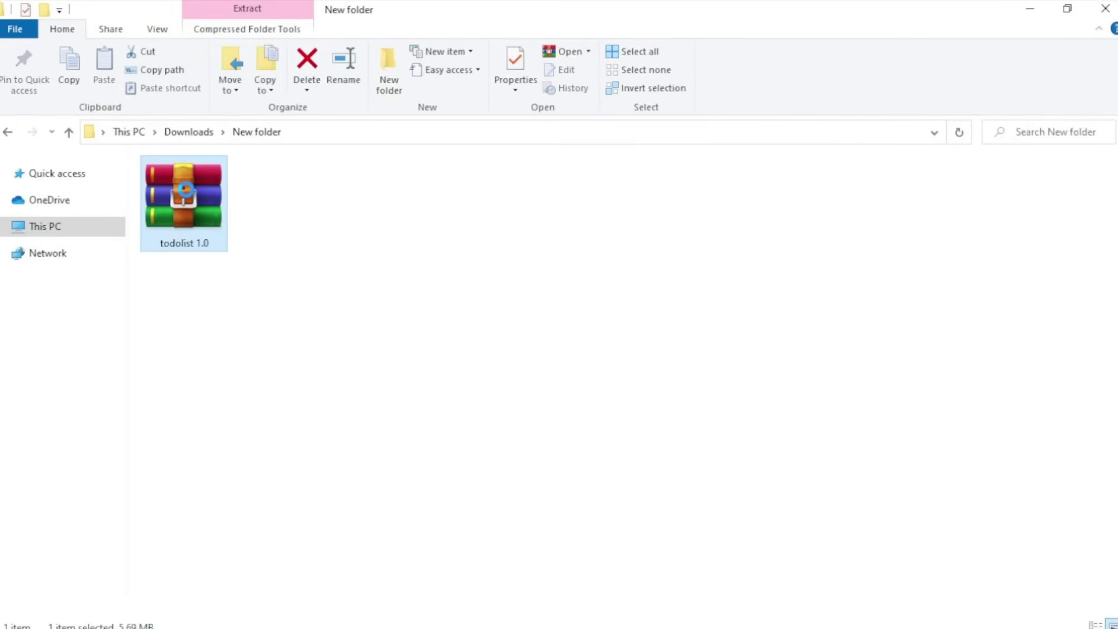
pyautogui.rightClick(185, 188)
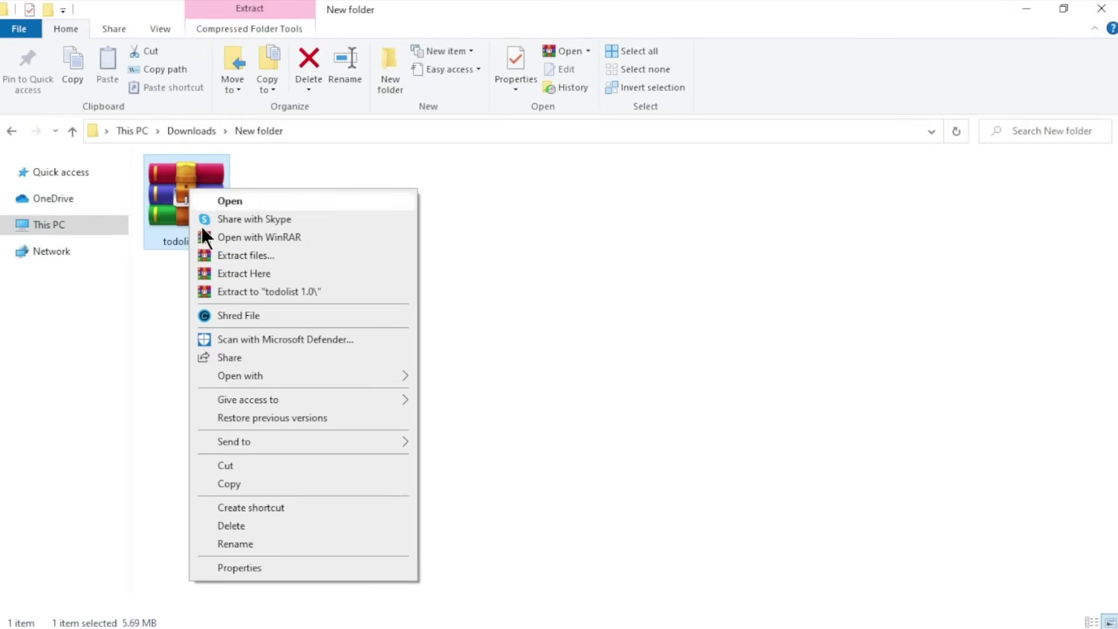
pyautogui.click(233, 292)
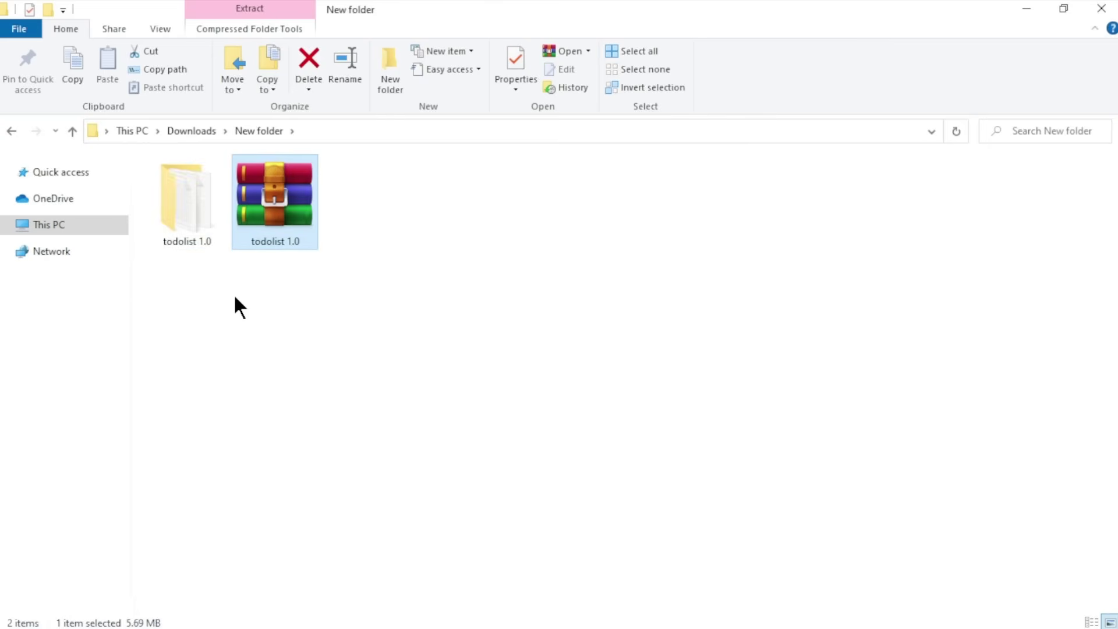
pyautogui.click(211, 229)
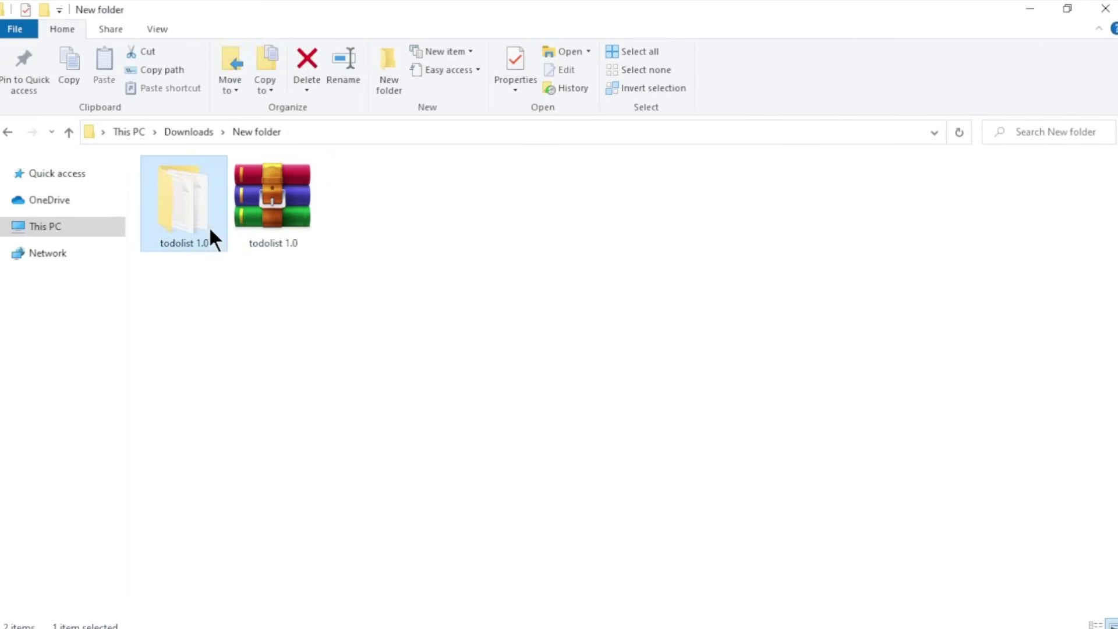
pyautogui.doubleClick(208, 226)
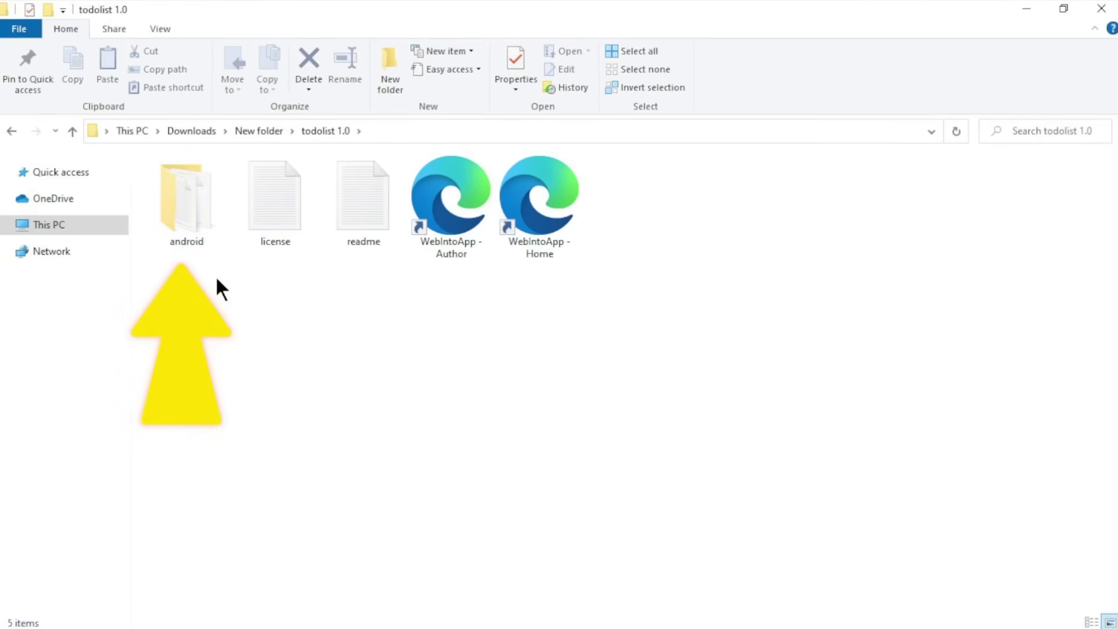
pyautogui.doubleClick(204, 227)
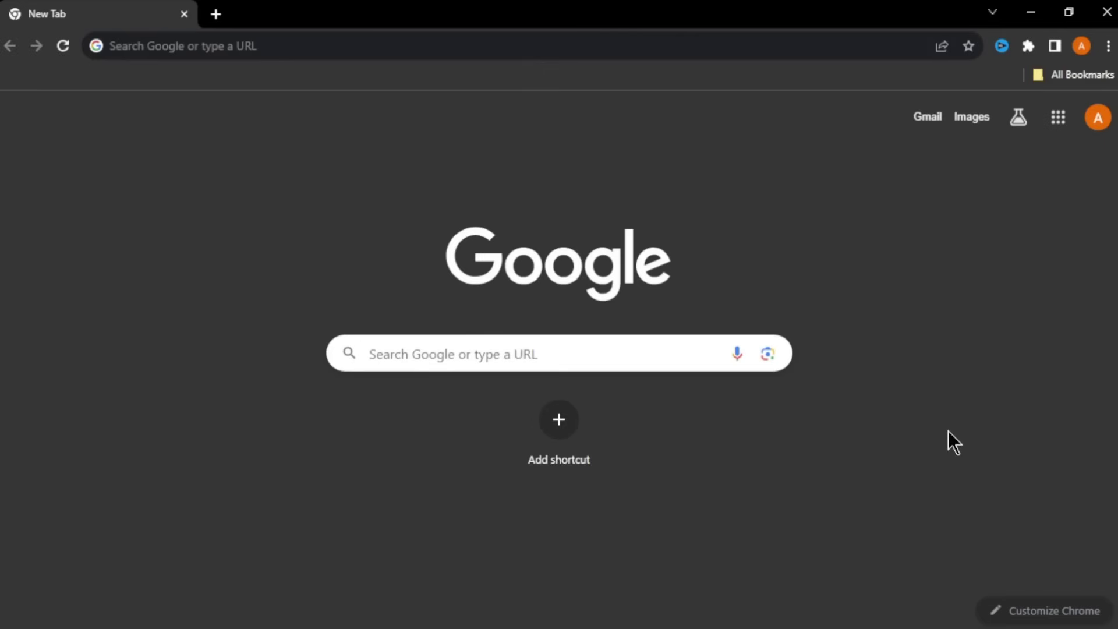
# Open Google Drive and drag app-release.apk into My Drive
pyautogui.click(1062, 125)
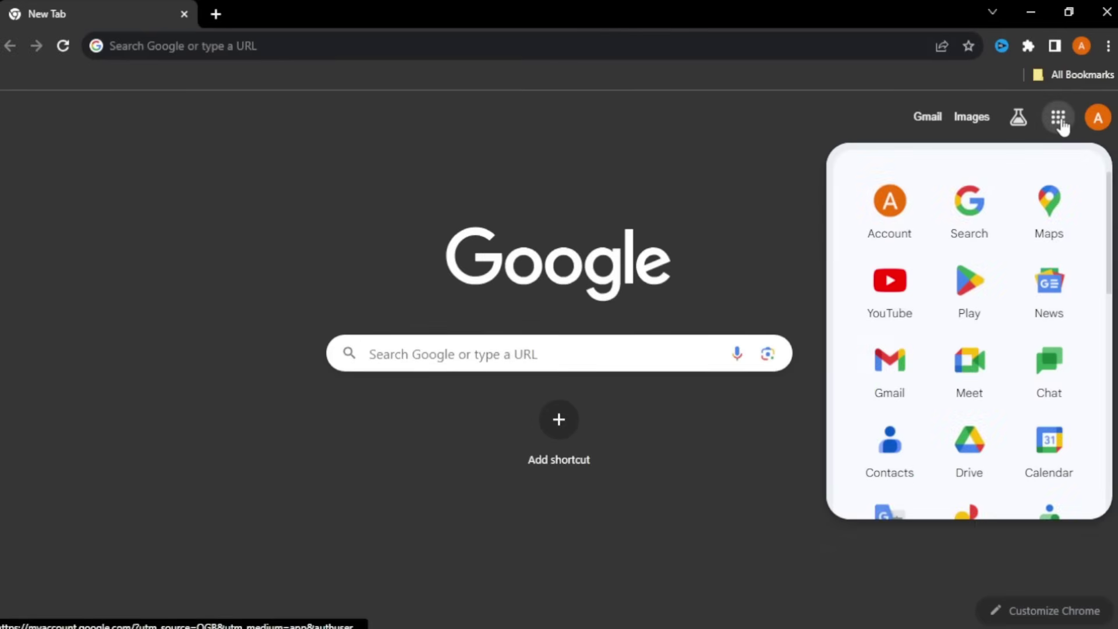
pyautogui.click(967, 457)
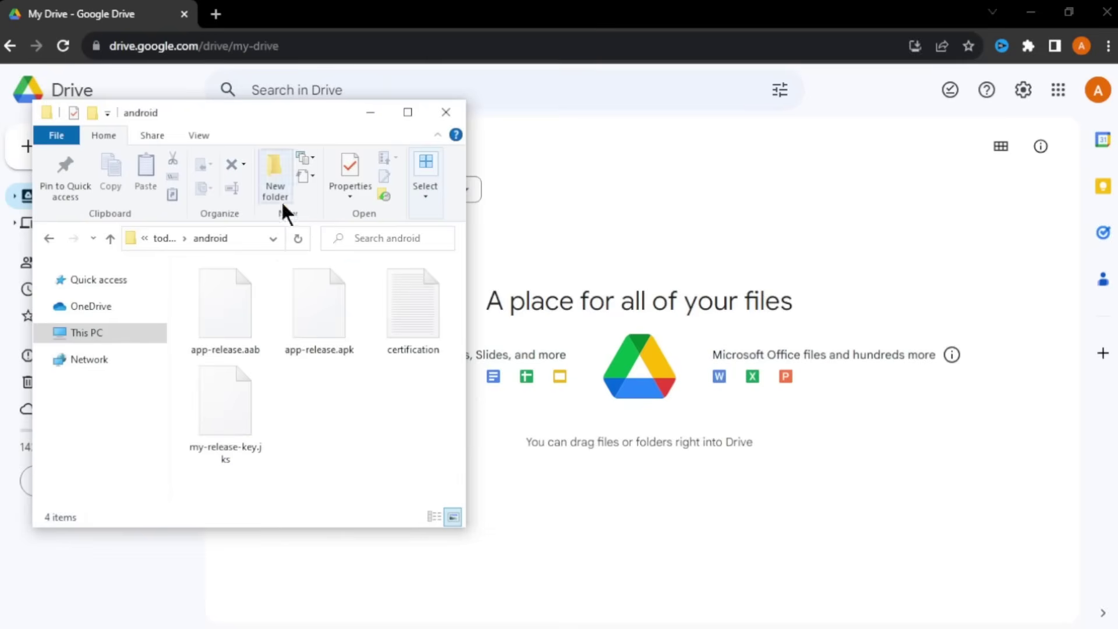
pyautogui.click(311, 298)
pyautogui.moveTo(312, 299); pyautogui.dragTo(663, 405)
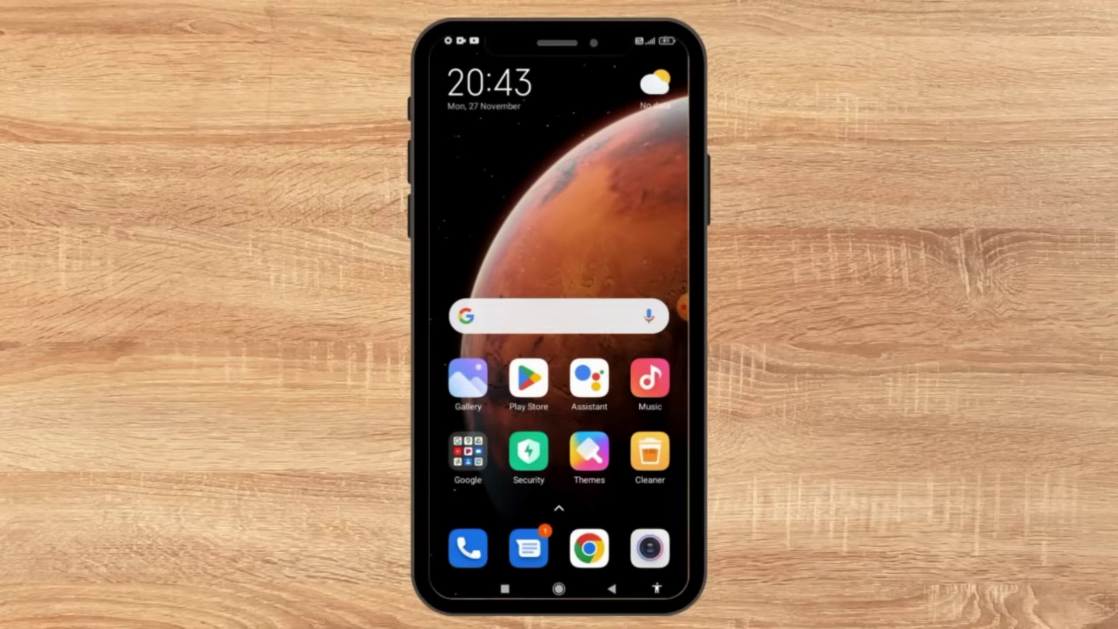
# Open app-release.apk from Drive on the phone, install the todolist app, and launch it
pyautogui.click(467, 451)
pyautogui.click(626, 169)
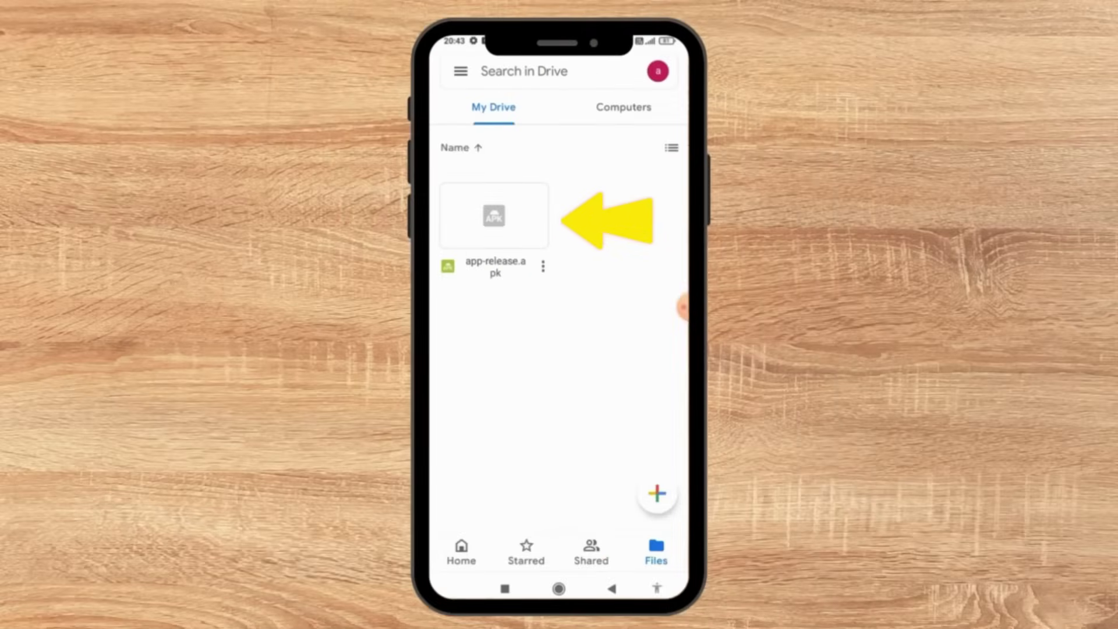
pyautogui.click(494, 215)
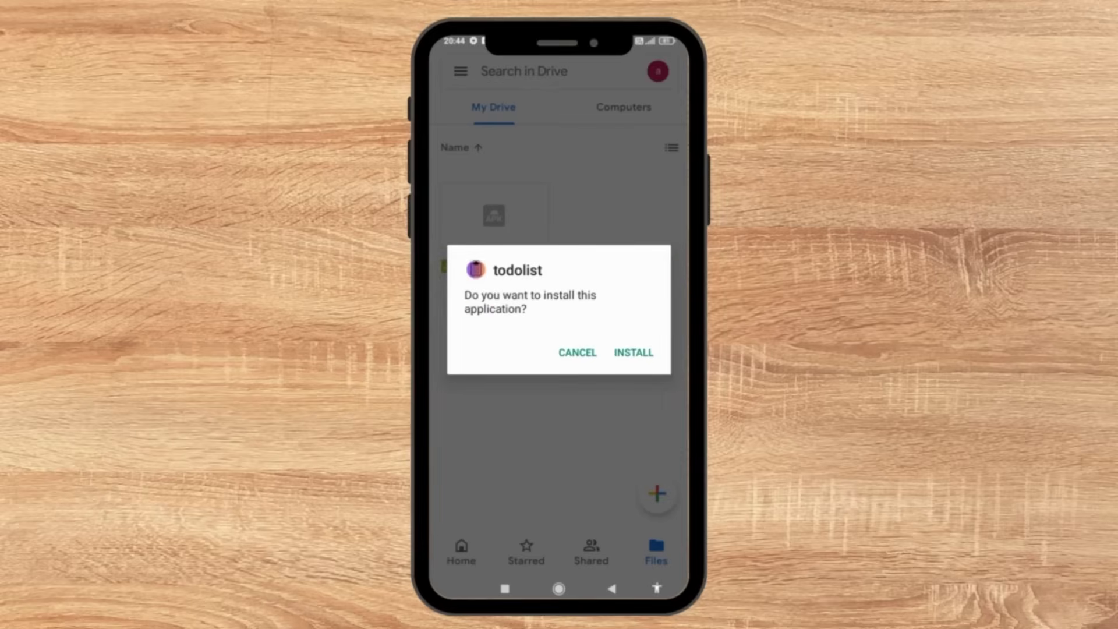
pyautogui.click(634, 352)
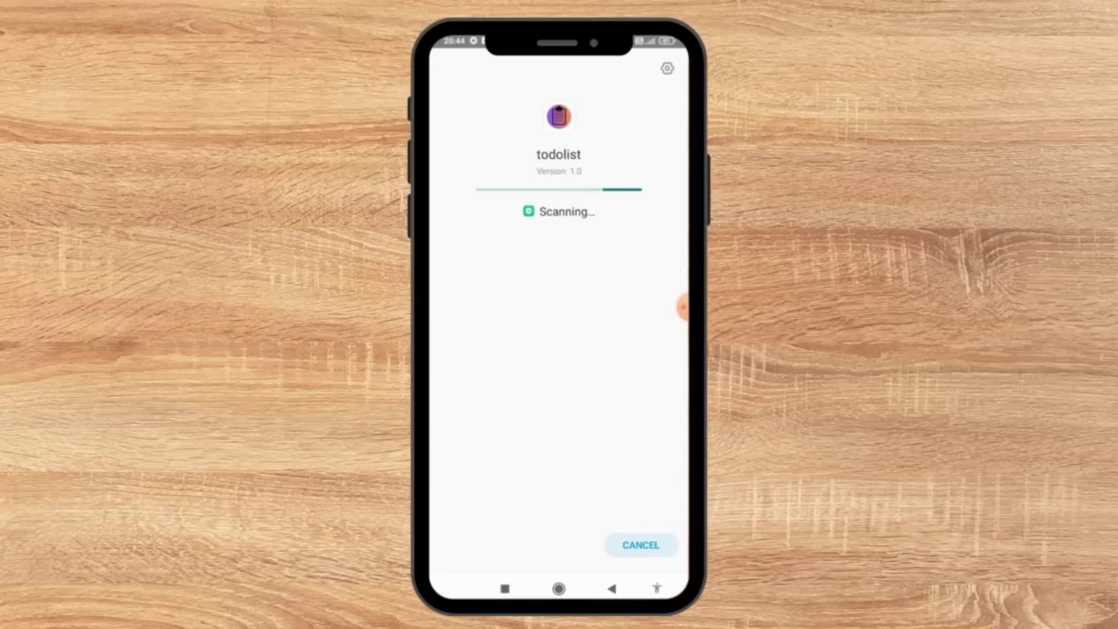
pyautogui.click(651, 545)
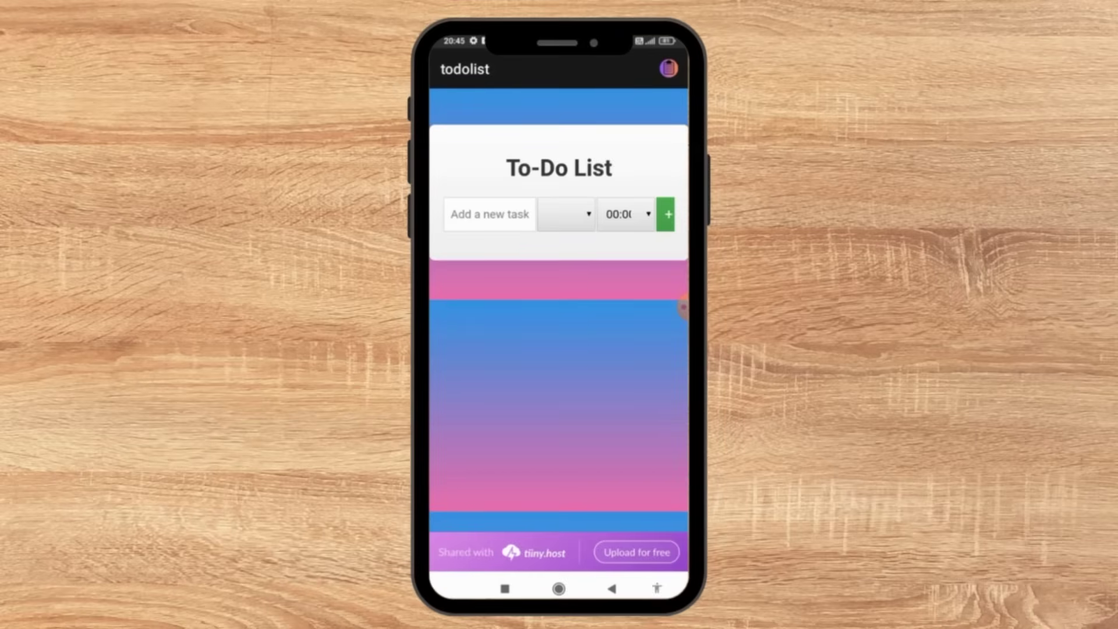
# Enter the task 'Go to gym', date it 27 November at 04:30, and add it to the list
pyautogui.click(489, 214)
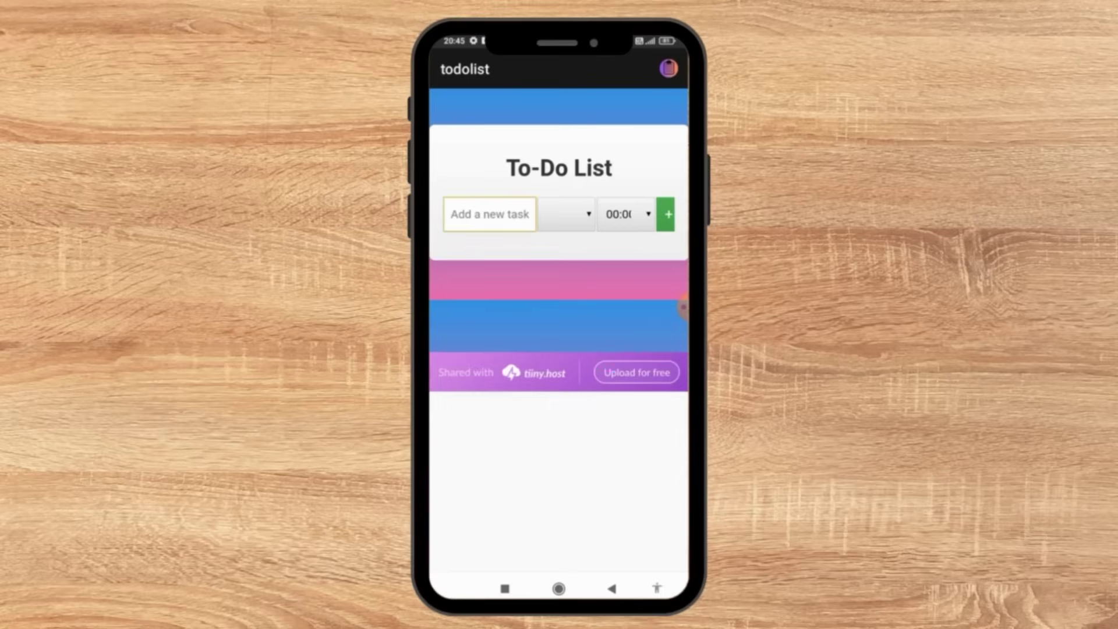
pyautogui.write('G')
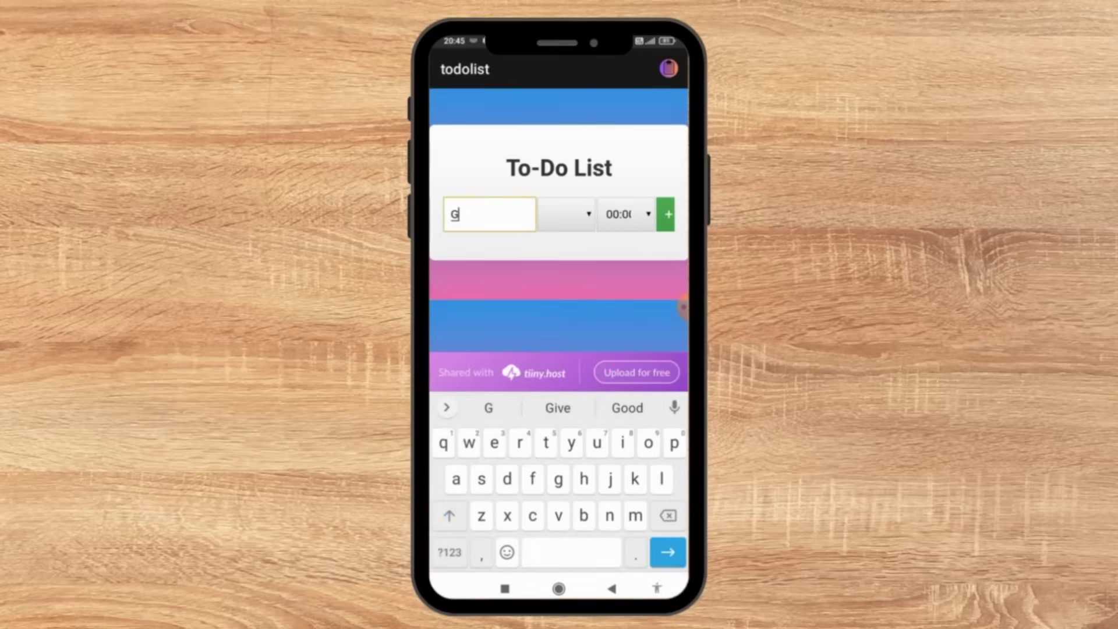
pyautogui.write('o to gym')
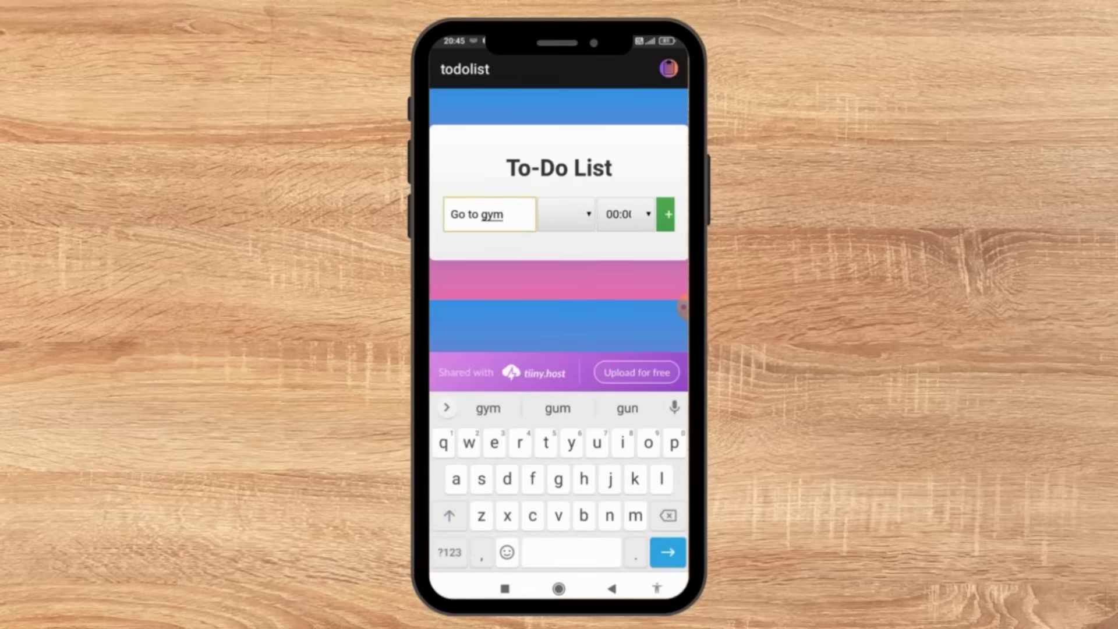
pyautogui.click(565, 214)
pyautogui.click(631, 466)
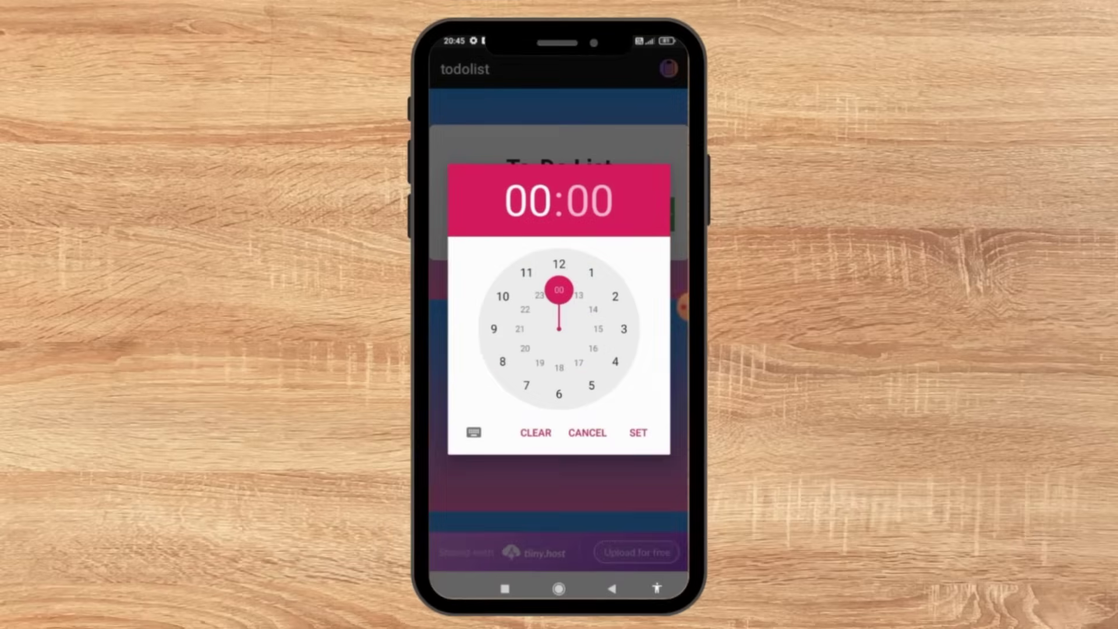
pyautogui.click(615, 361)
pyautogui.click(559, 394)
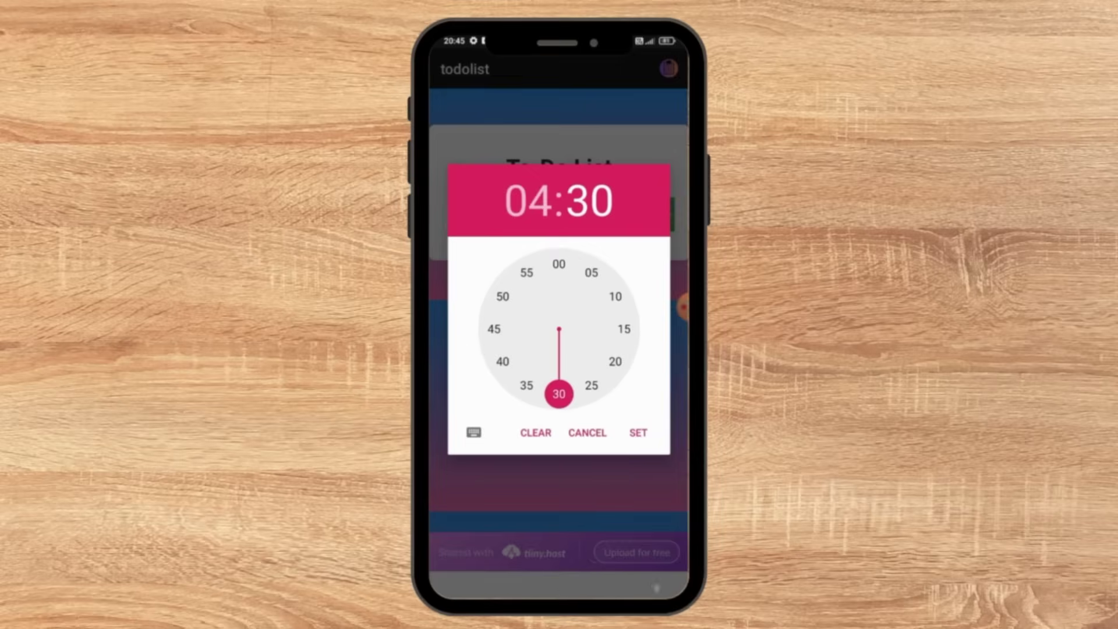
pyautogui.click(638, 432)
pyautogui.click(668, 214)
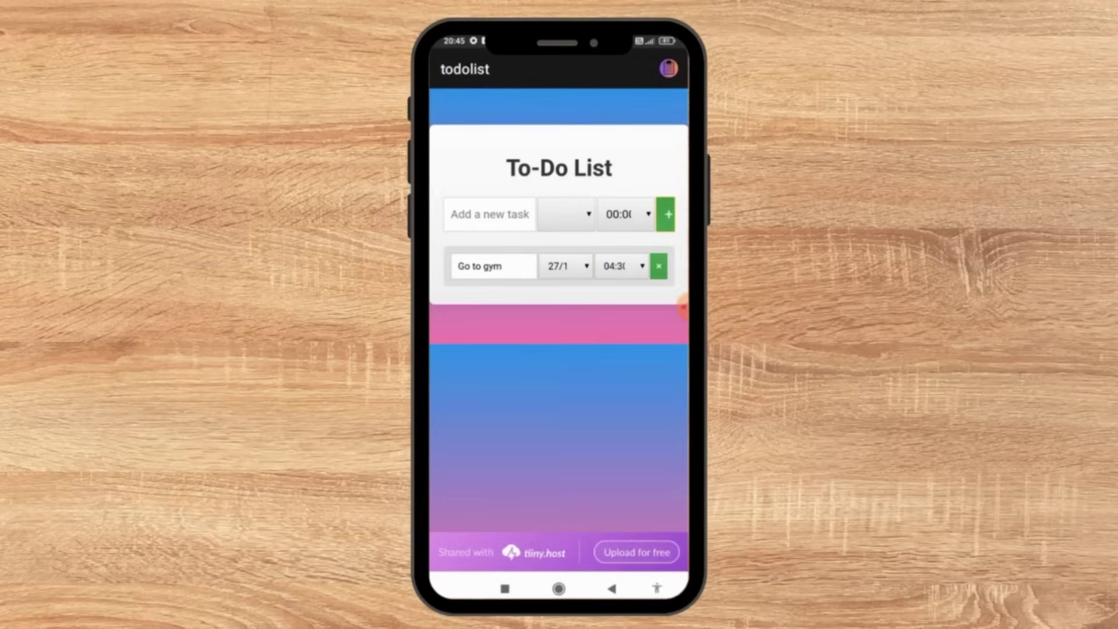